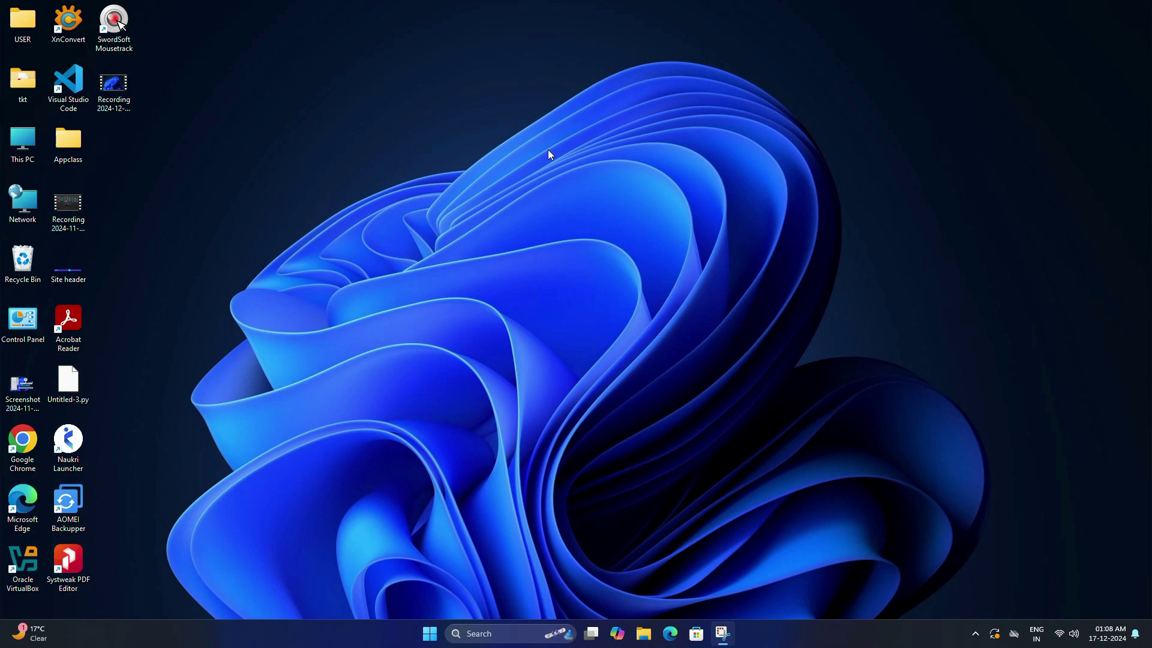
Open Disk Management from the Start button's context menu and maximize it.
{"action": "right_click", "coordinate": [426, 628]}
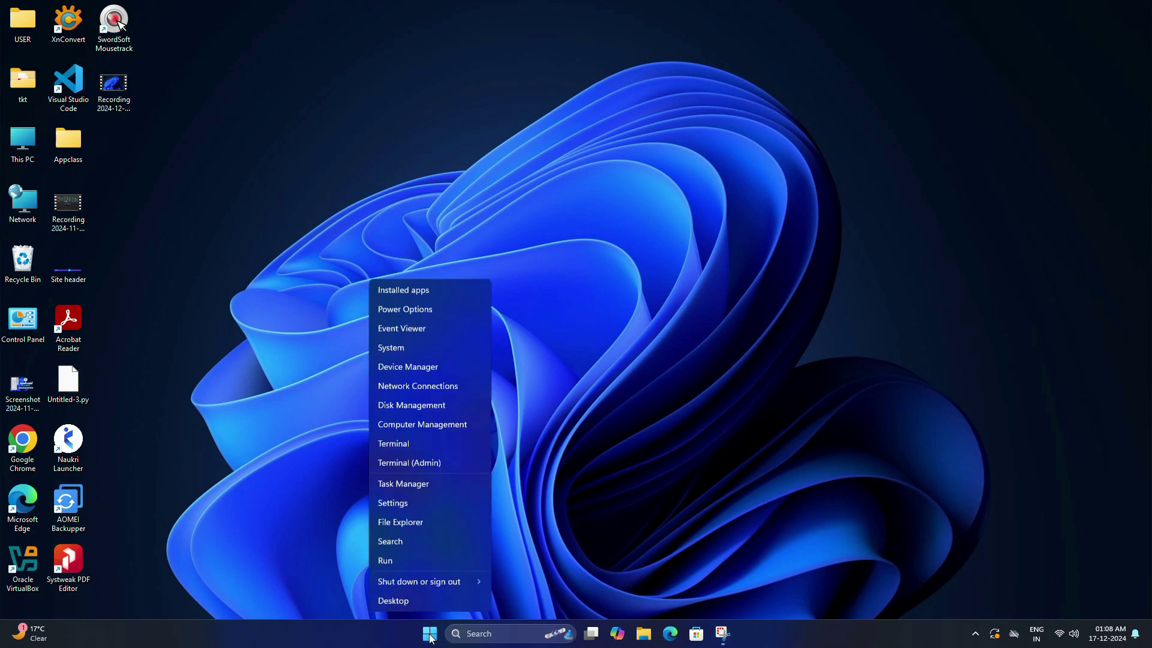
{"action": "left_click", "coordinate": [413, 406]}
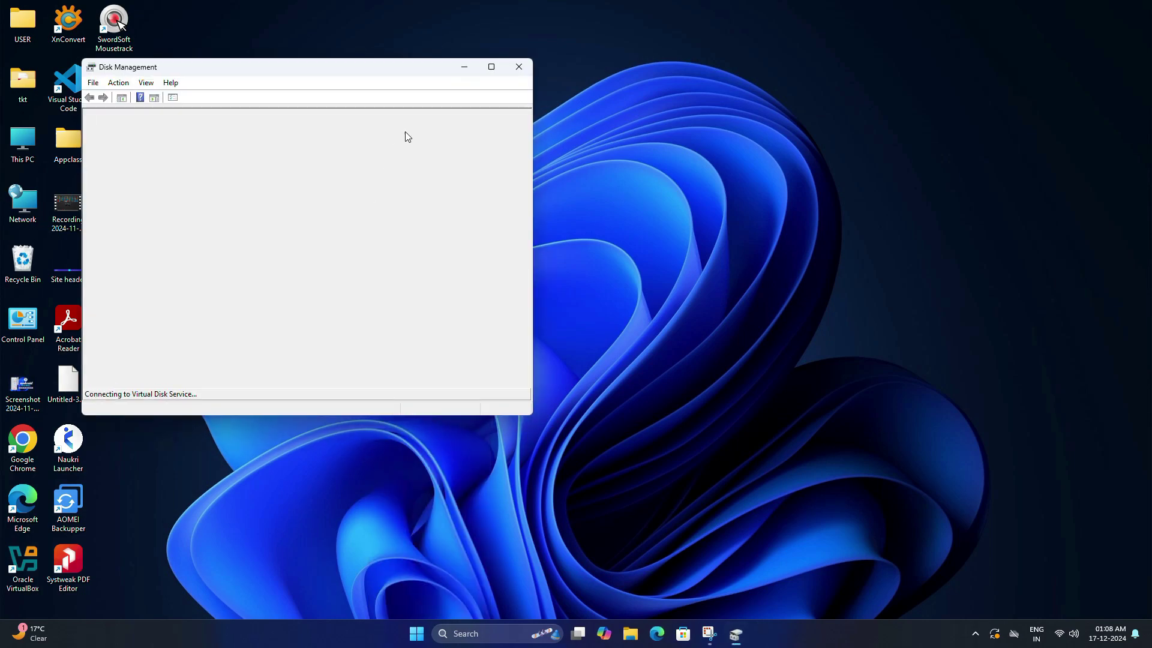
{"action": "left_click", "coordinate": [492, 68]}
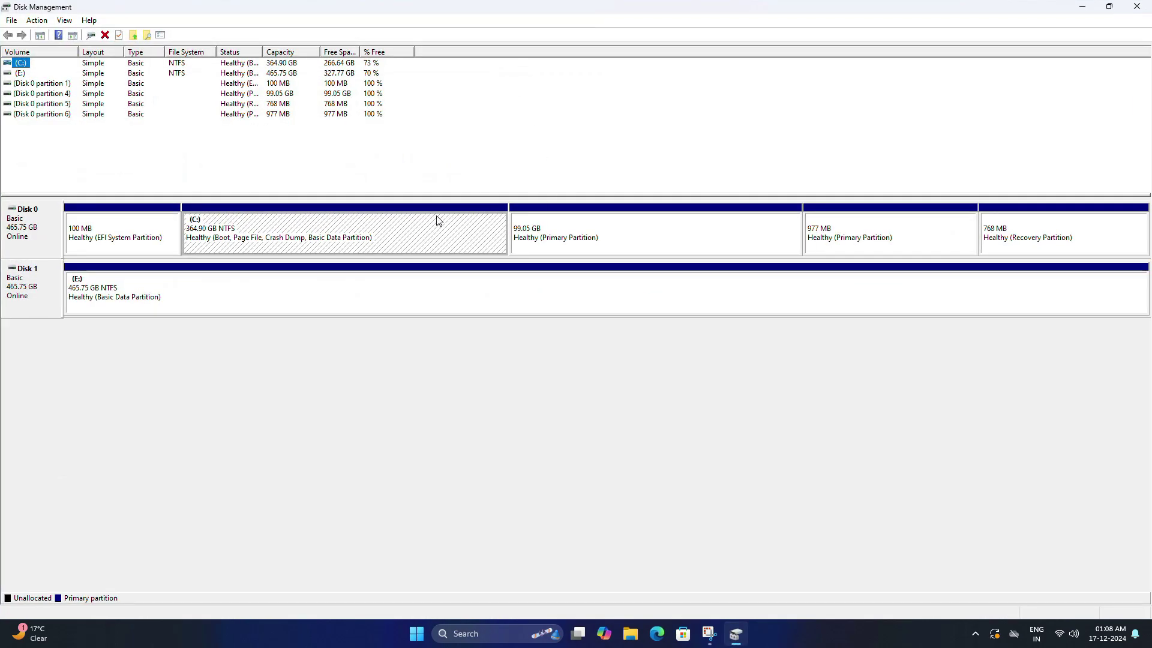
Inspect Disk 0's partitions: C:, the 100 MB EFI, 99.05 GB and 977 MB partitions.
{"action": "left_click", "coordinate": [261, 237]}
{"action": "left_click", "coordinate": [135, 234]}
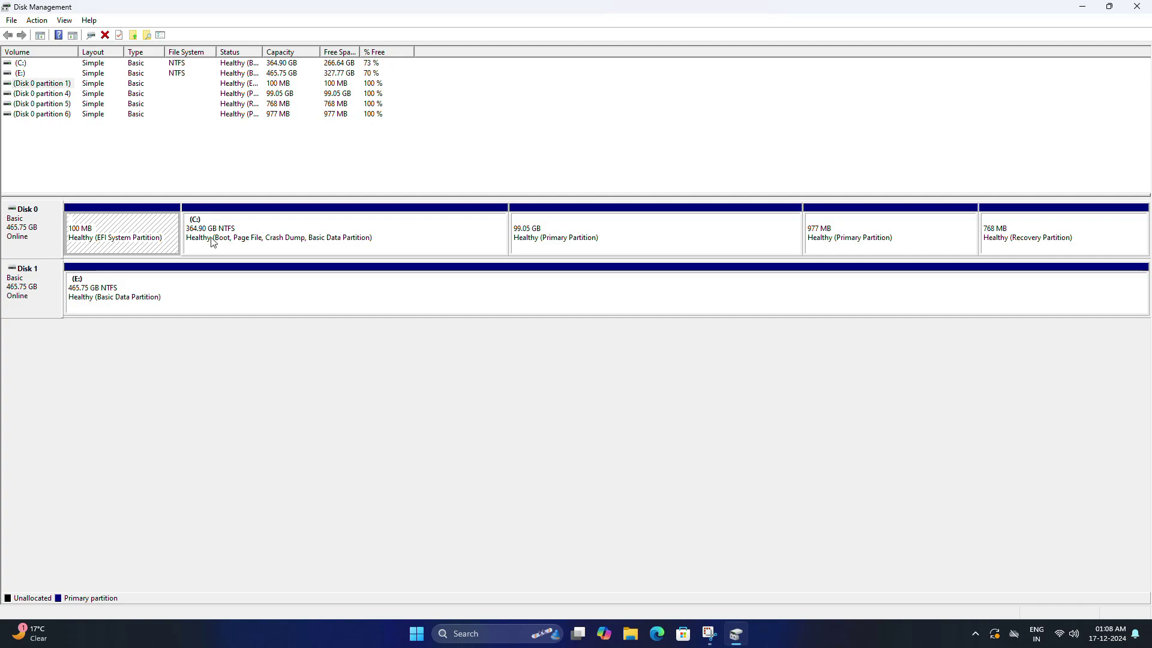
{"action": "left_click", "coordinate": [611, 242]}
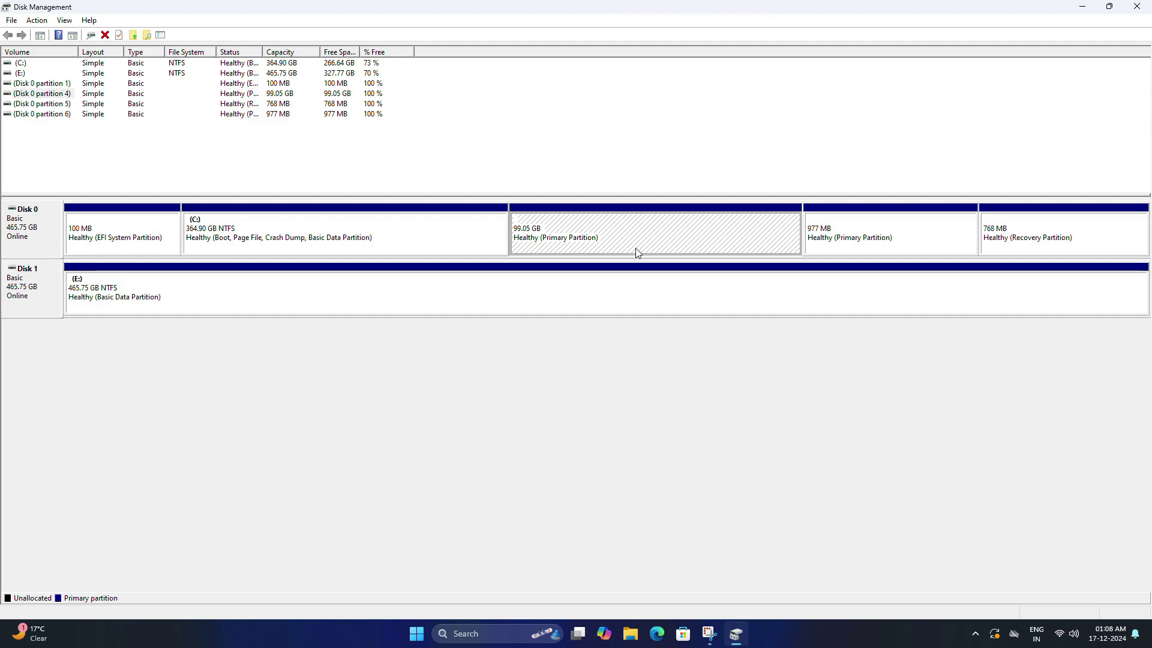
{"action": "left_click", "coordinate": [868, 240]}
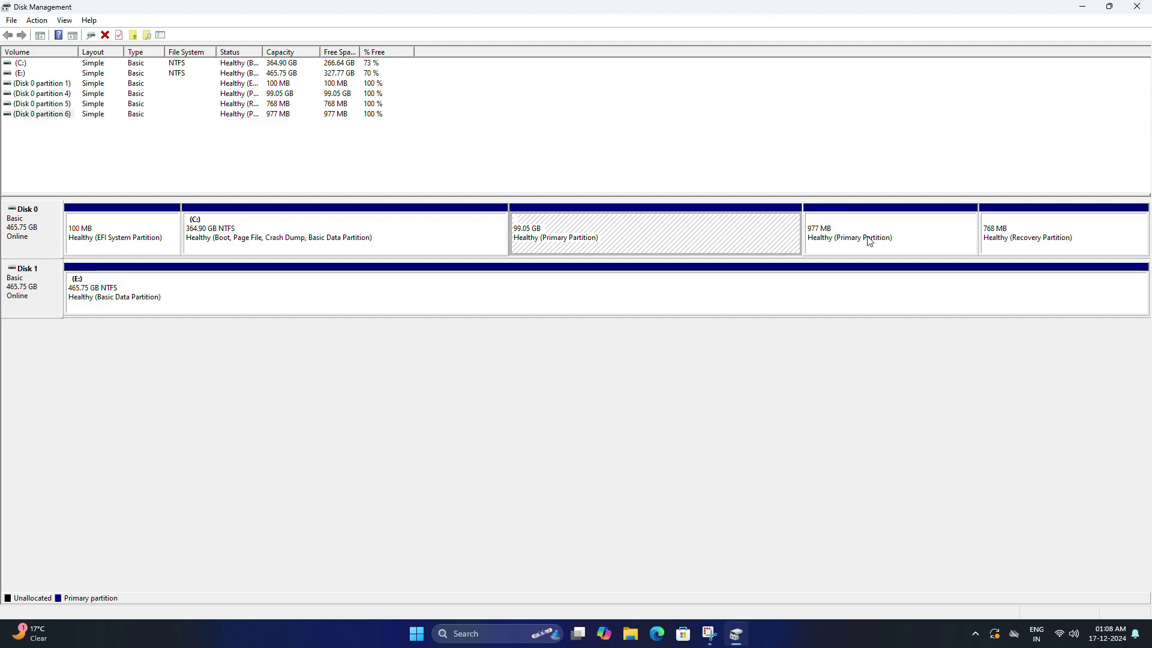
{"action": "left_click", "coordinate": [659, 233]}
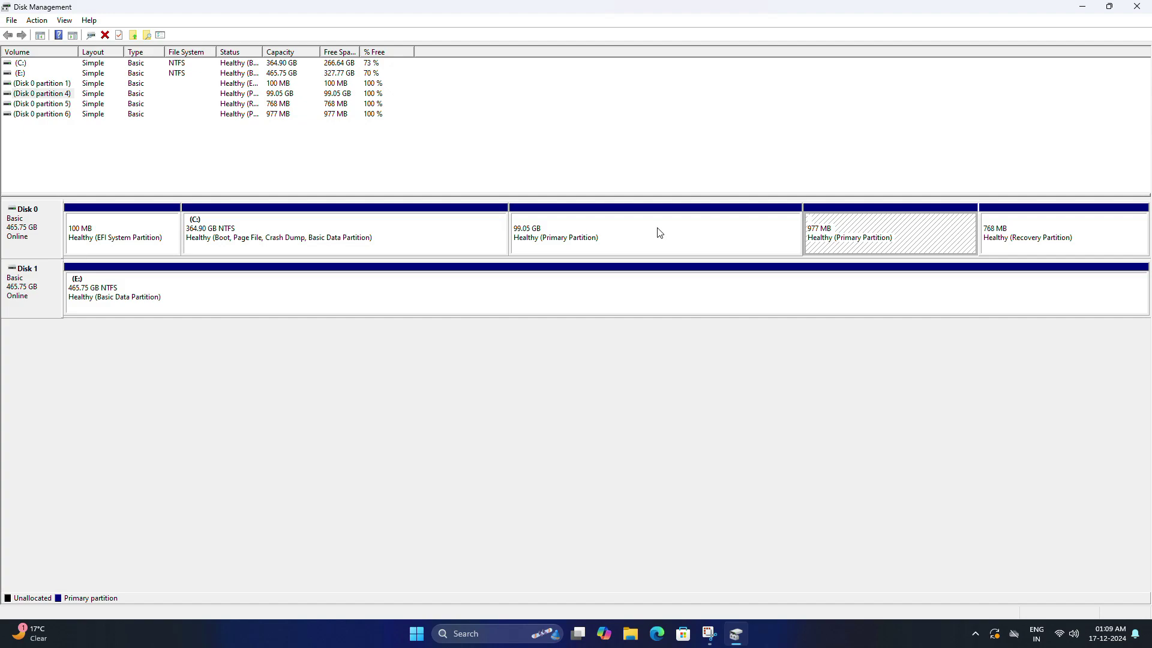
{"action": "left_click", "coordinate": [872, 239]}
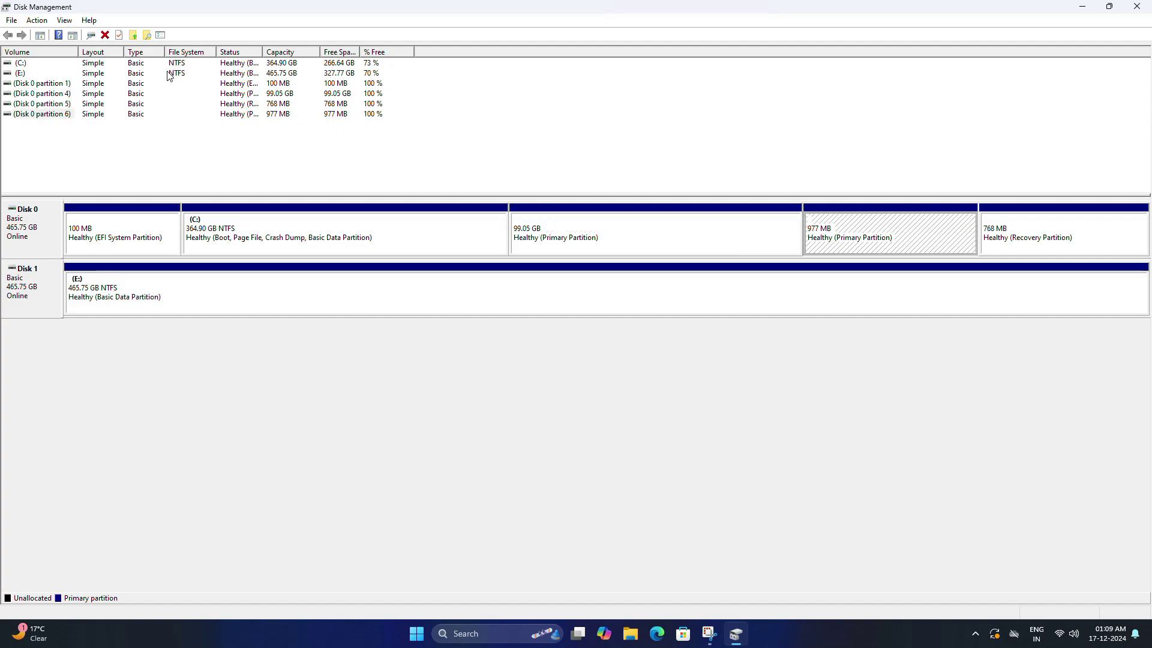
Delete the 99.05 GB and 977 MB volumes on Disk 0, confirming each deletion.
{"action": "right_click", "coordinate": [647, 238]}
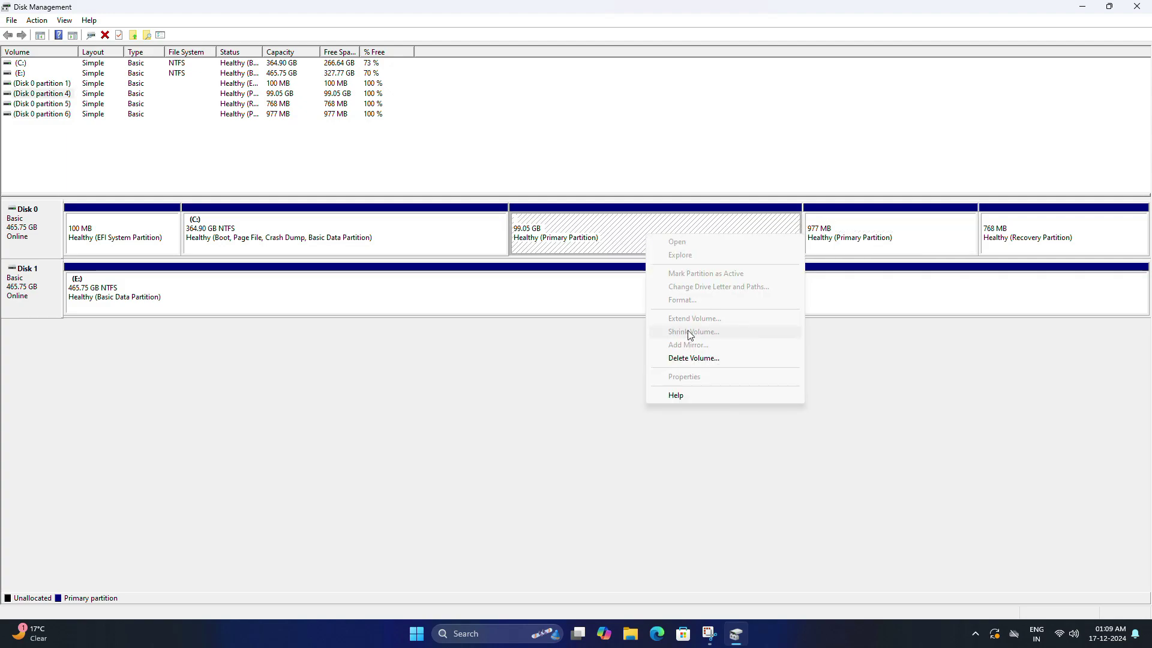
{"action": "left_click", "coordinate": [692, 359]}
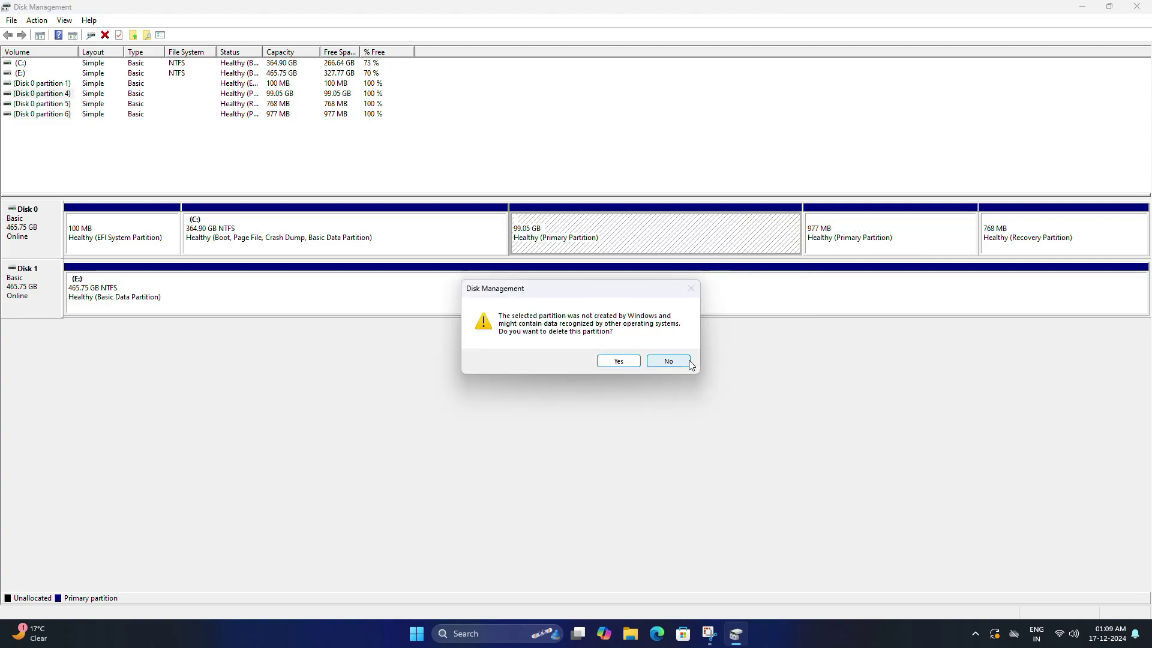
{"action": "left_click", "coordinate": [625, 360]}
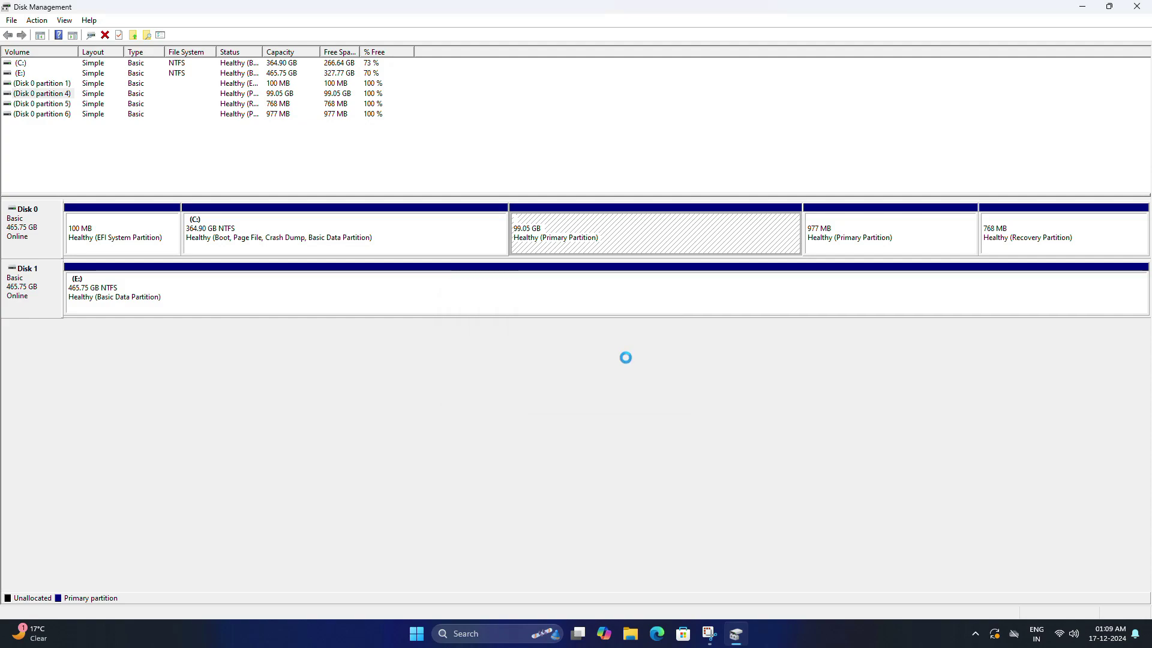
{"action": "right_click", "coordinate": [851, 242]}
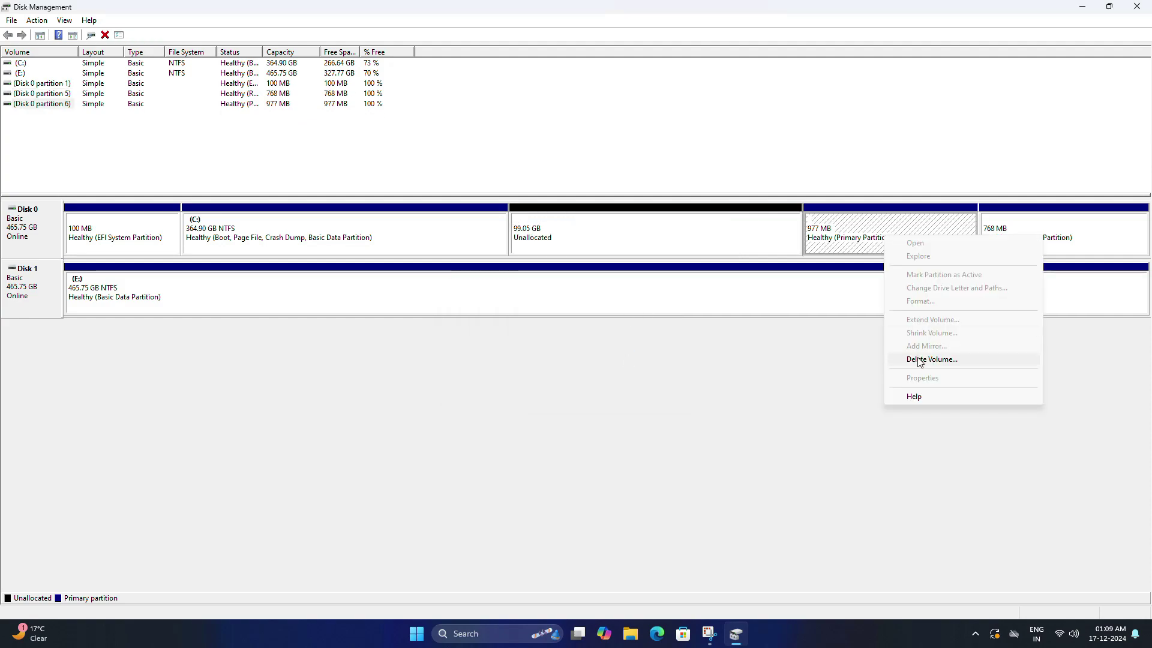
{"action": "left_click", "coordinate": [918, 359]}
{"action": "left_click", "coordinate": [622, 363]}
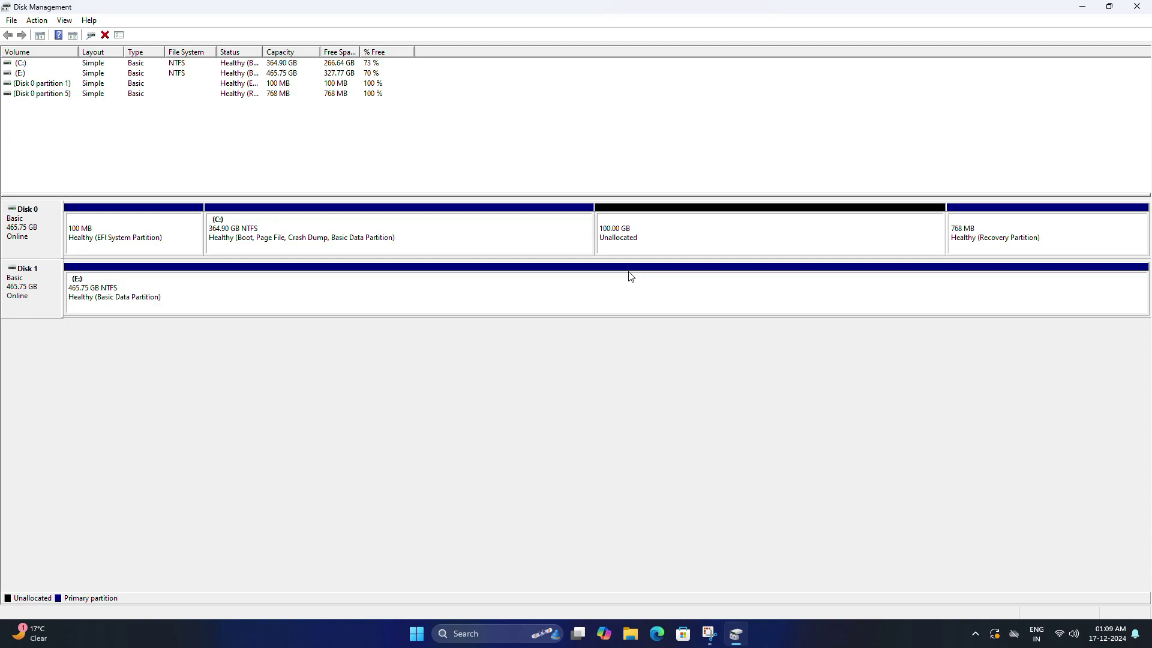
Extend C: by the full 102400 MB of unallocated space, bringing it to 464.90 GB.
{"action": "right_click", "coordinate": [563, 232]}
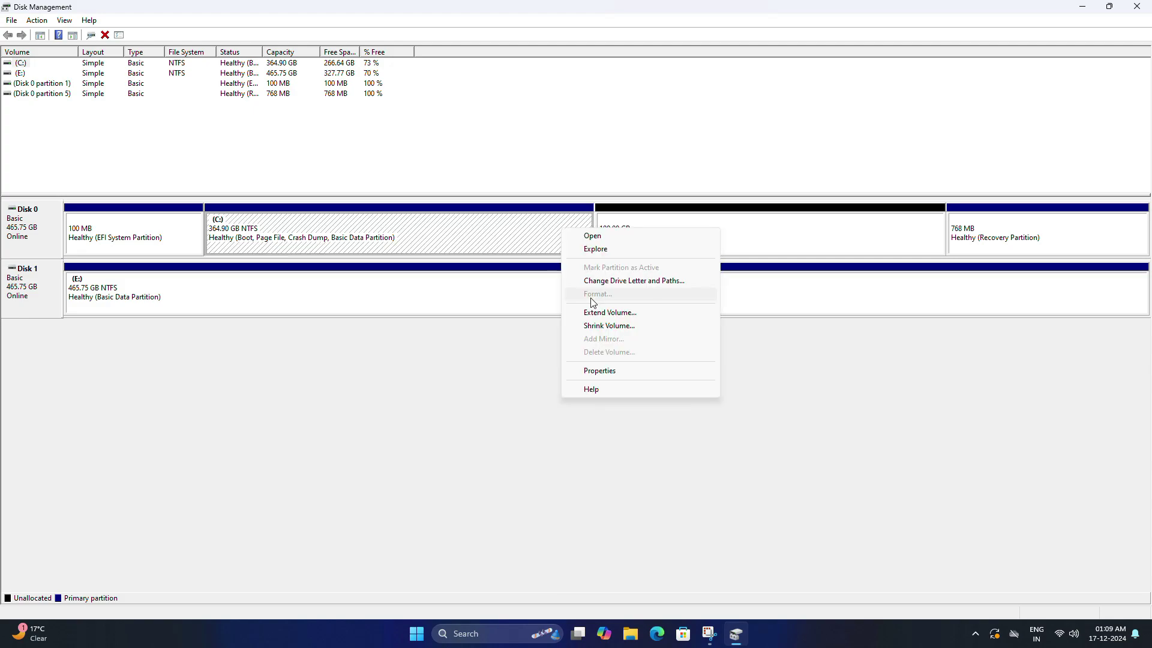
{"action": "left_click", "coordinate": [610, 313]}
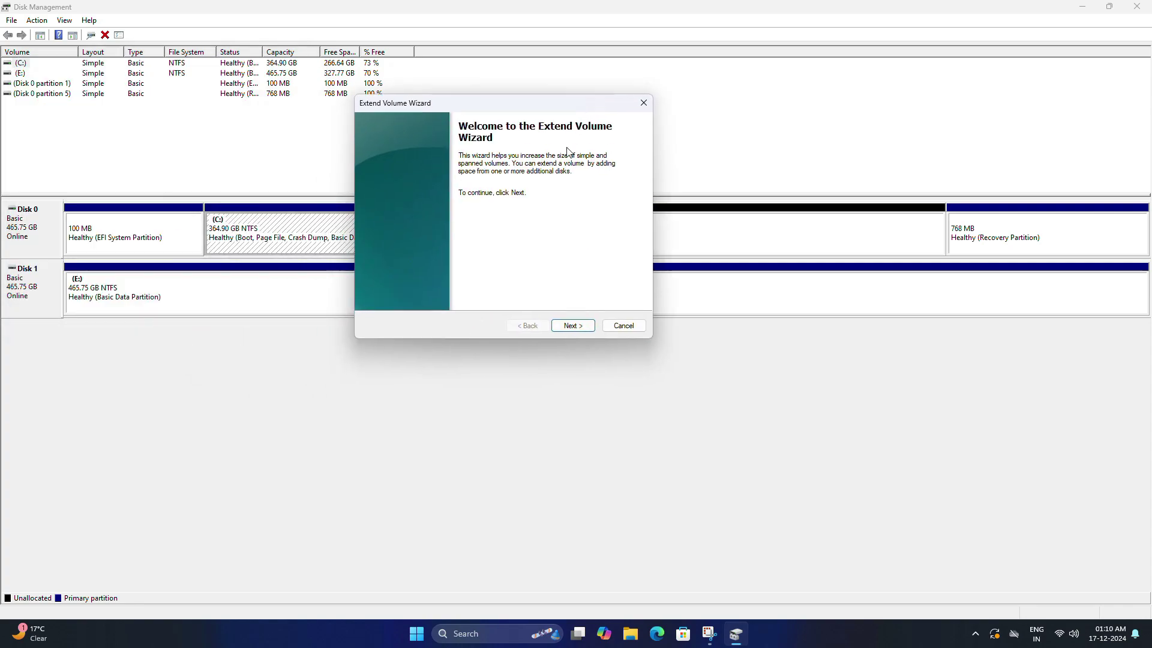
{"action": "left_click", "coordinate": [573, 326]}
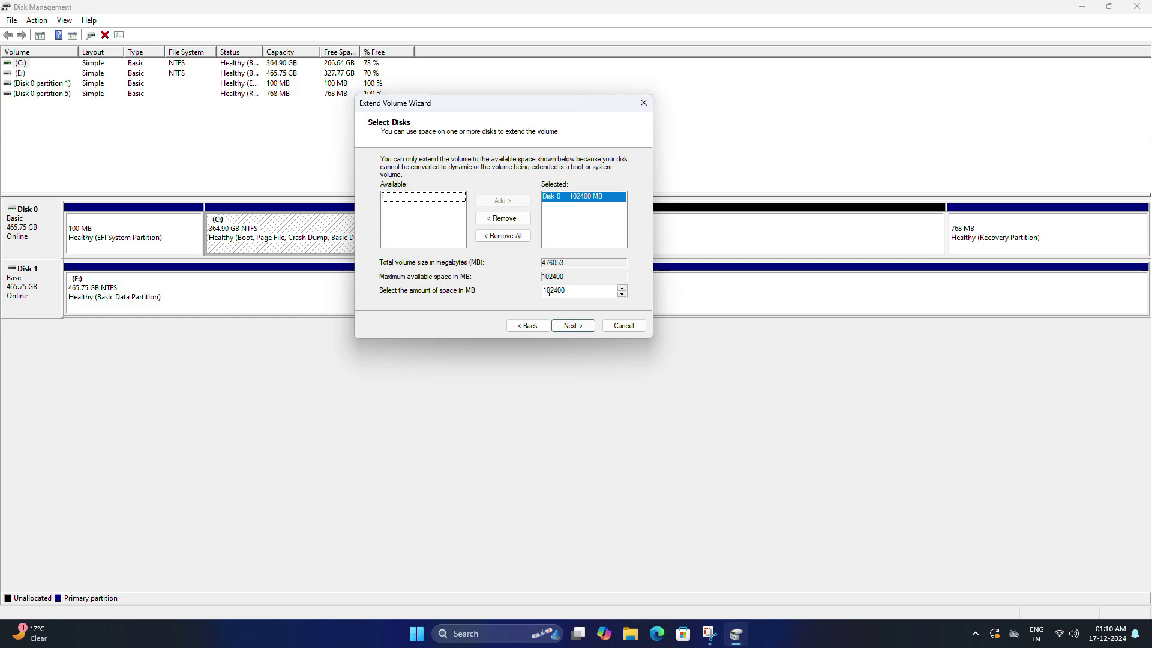
{"action": "left_click", "coordinate": [573, 327]}
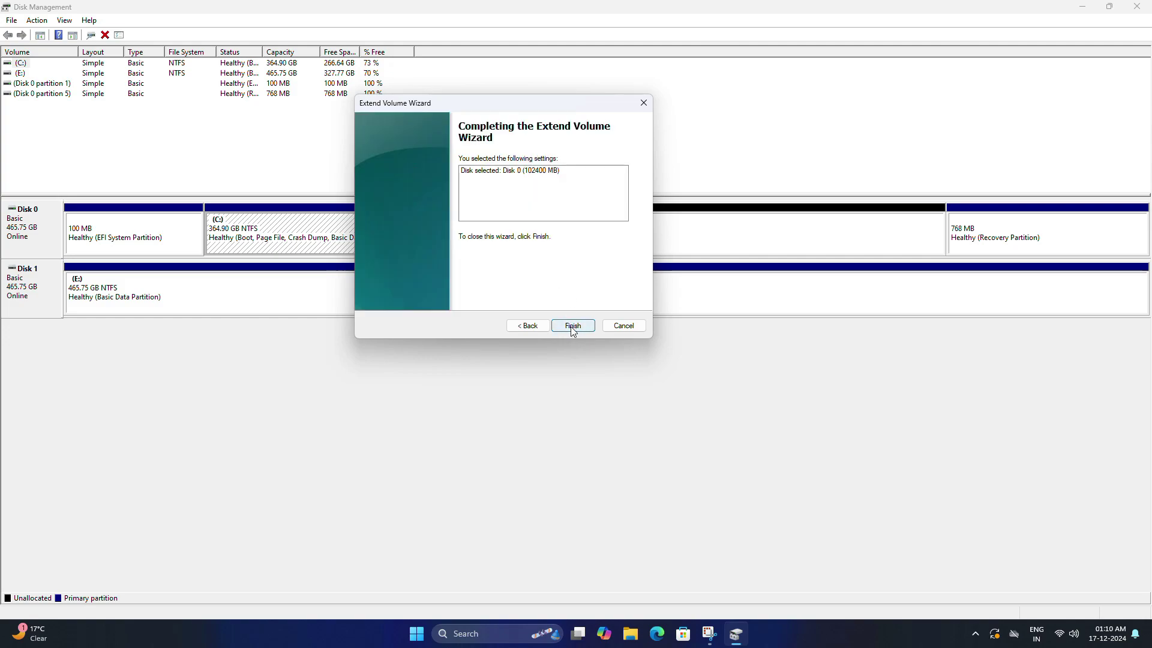
{"action": "left_click", "coordinate": [573, 327]}
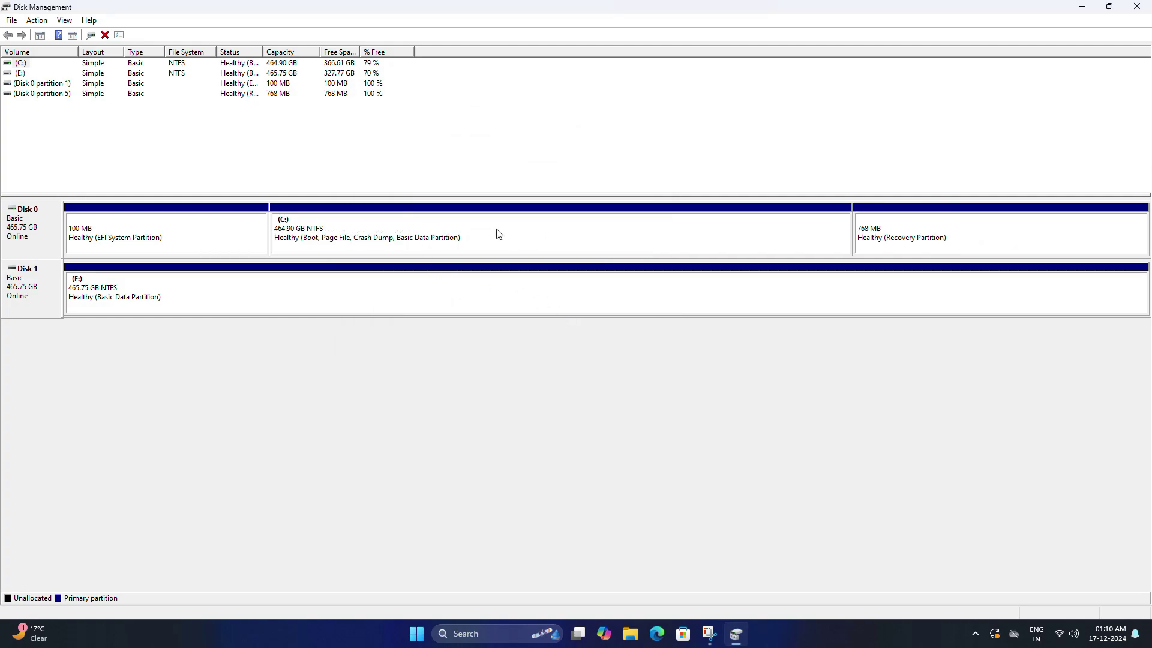
{"action": "left_click", "coordinate": [888, 228]}
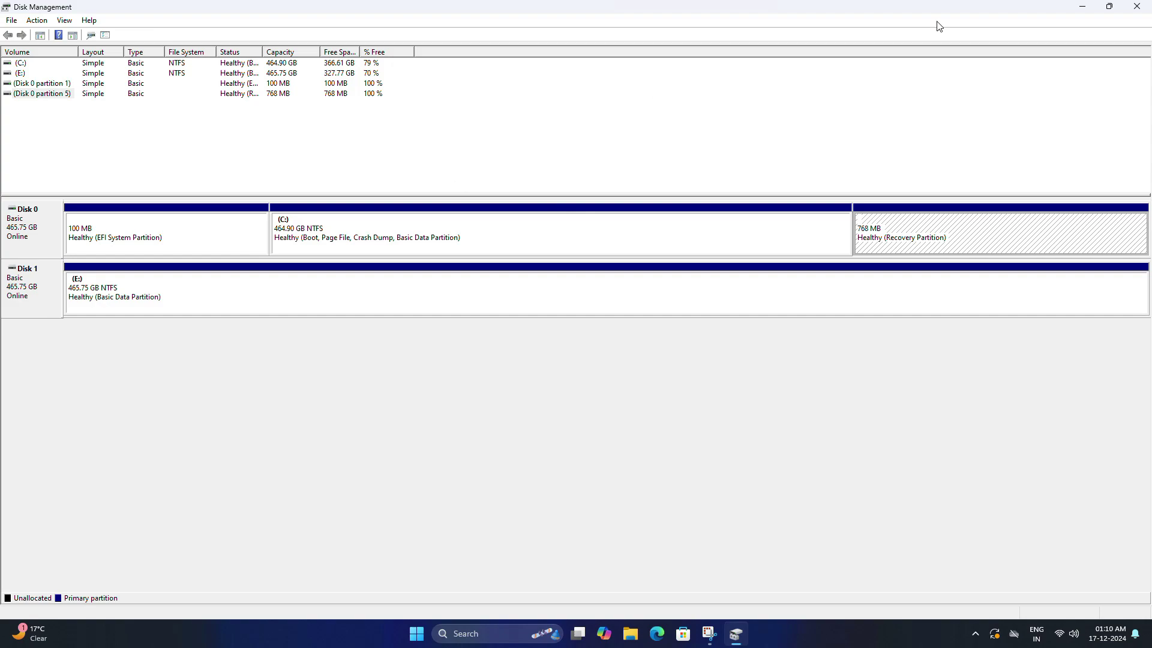
Close Disk Management and launch Command Prompt as administrator via a 'cmd' search.
{"action": "left_click", "coordinate": [1137, 7]}
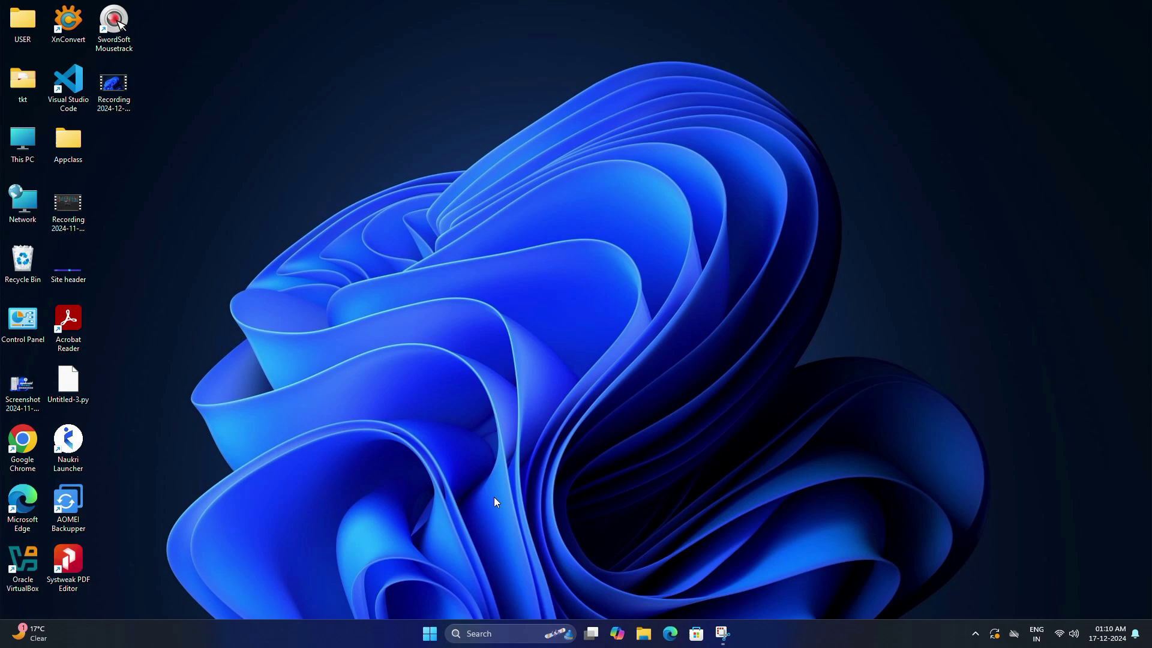
{"action": "left_click", "coordinate": [483, 635]}
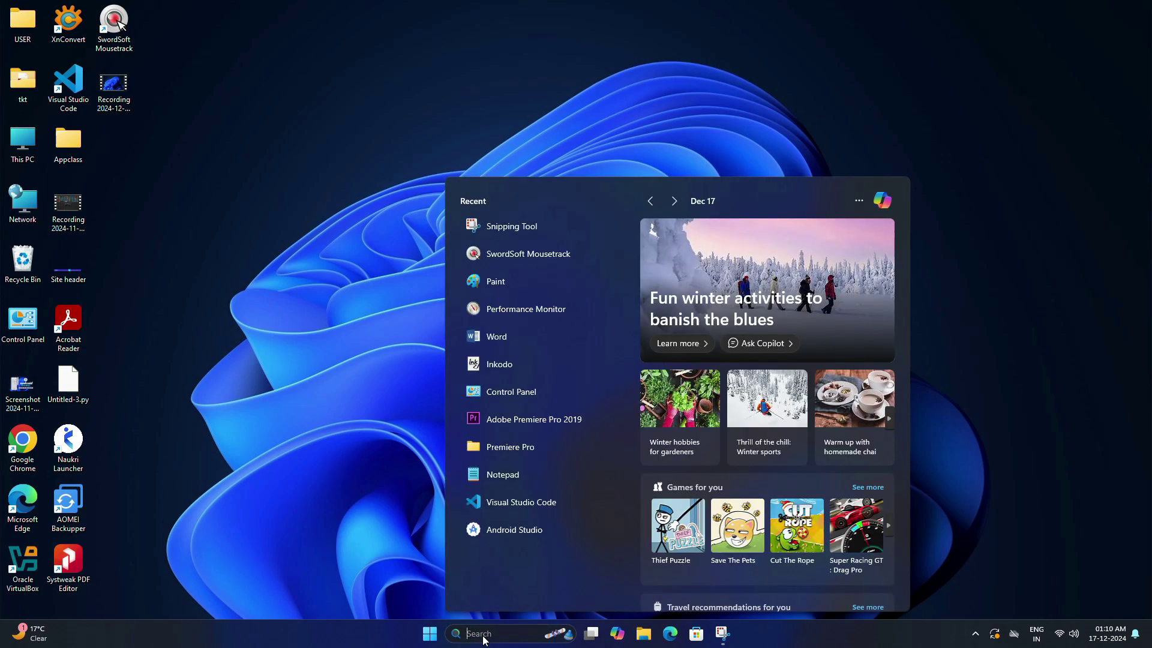
{"action": "type", "text": "cmd"}
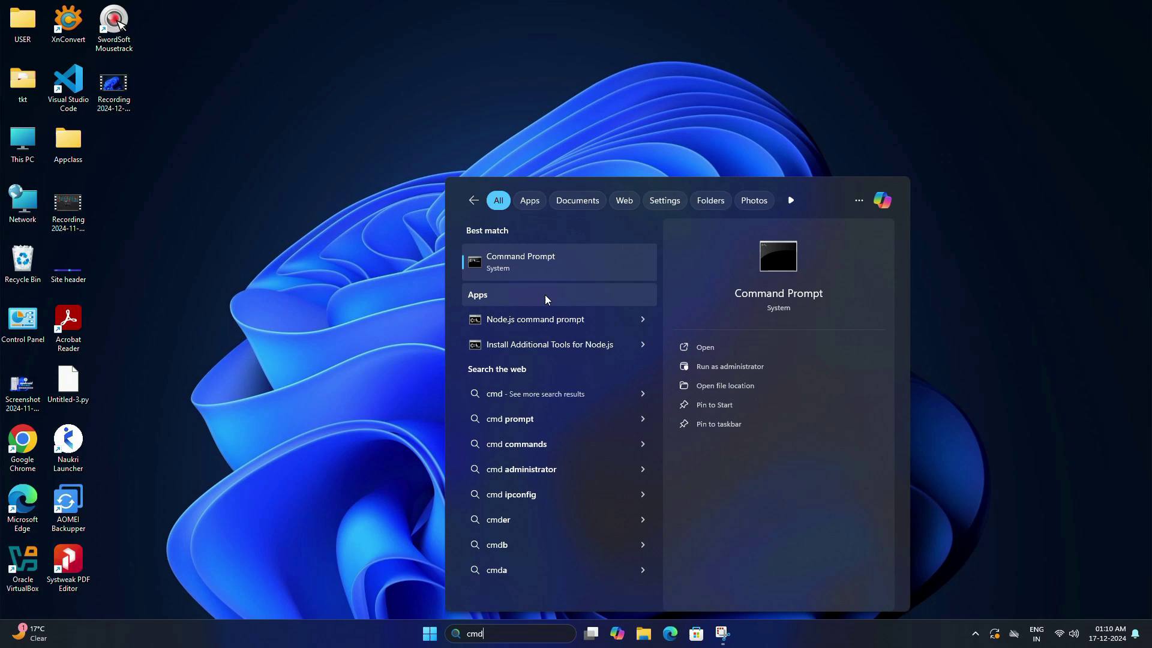
{"action": "right_click", "coordinate": [549, 259]}
{"action": "left_click", "coordinate": [597, 276]}
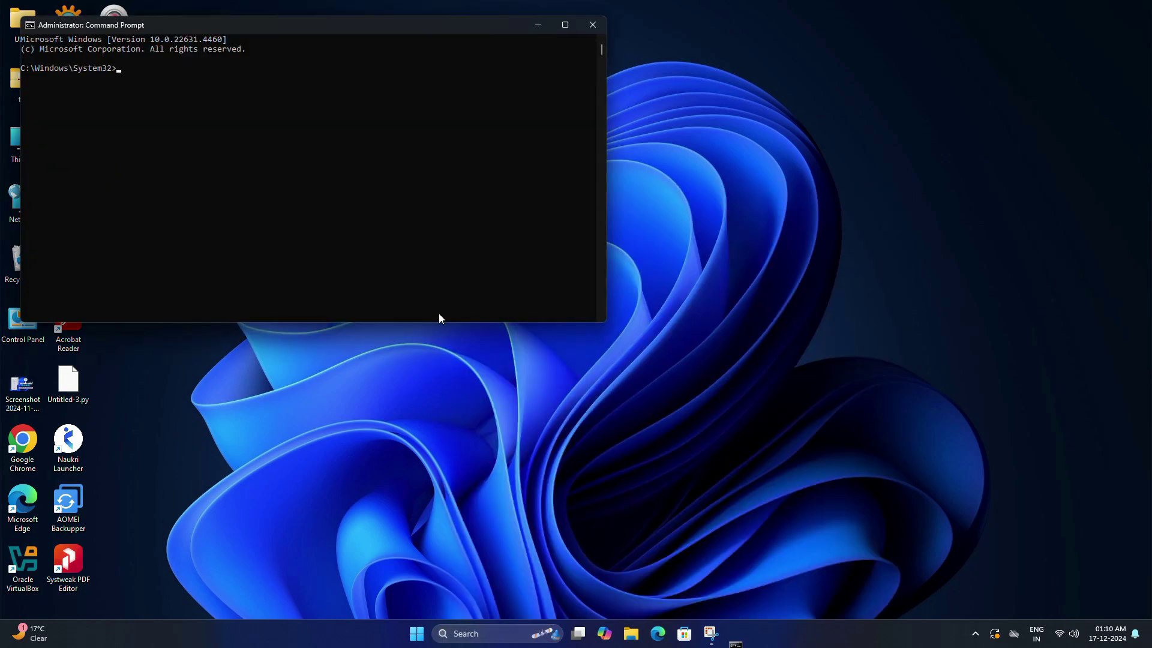
Start DiskPart in the console and list the attached disks.
{"action": "left_click_drag", "start_coordinate": [350, 28], "coordinate": [624, 142]}
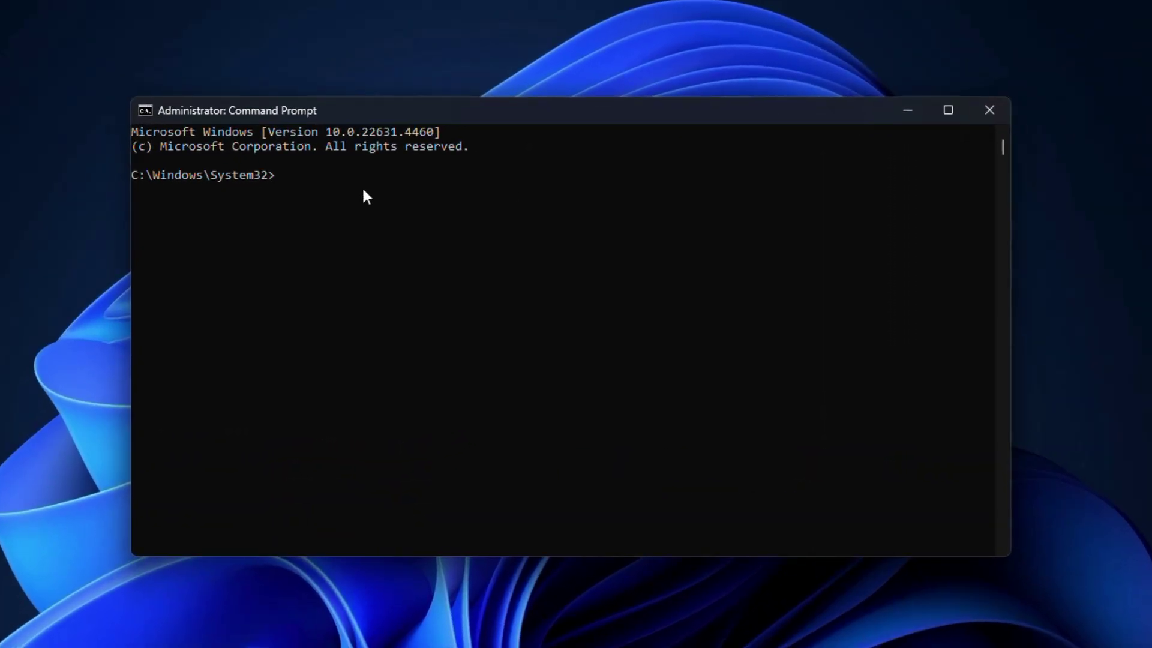
{"action": "type", "text": "diskpart"}
{"action": "key", "text": "Return"}
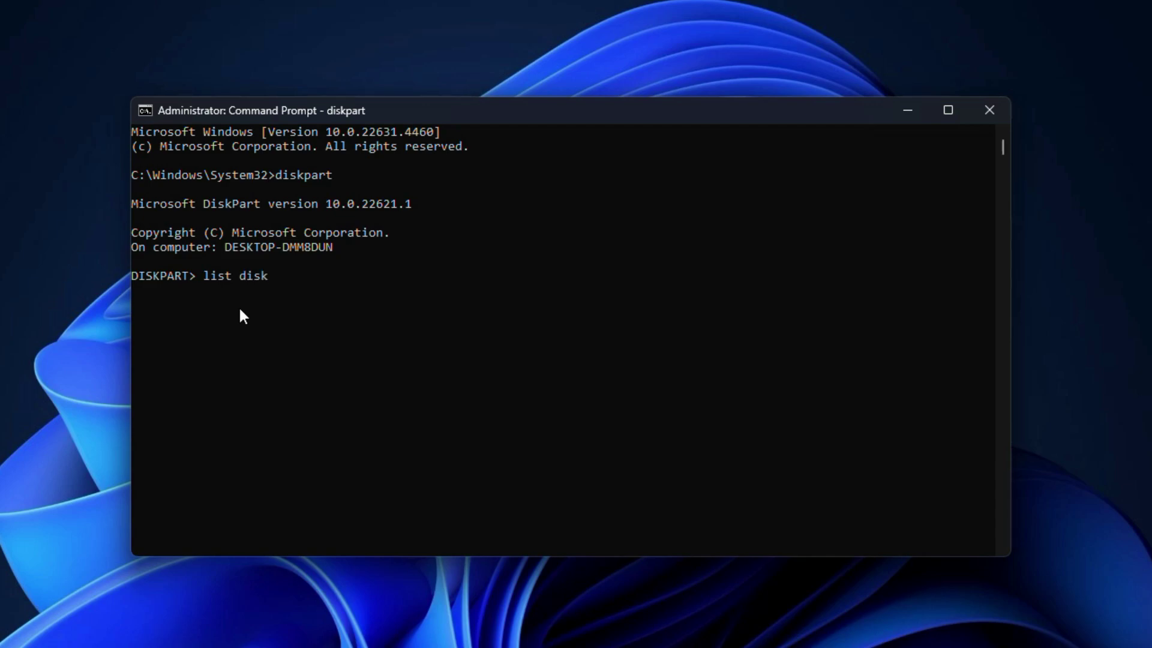
{"action": "type", "text": "list disk"}
{"action": "key", "text": "Return"}
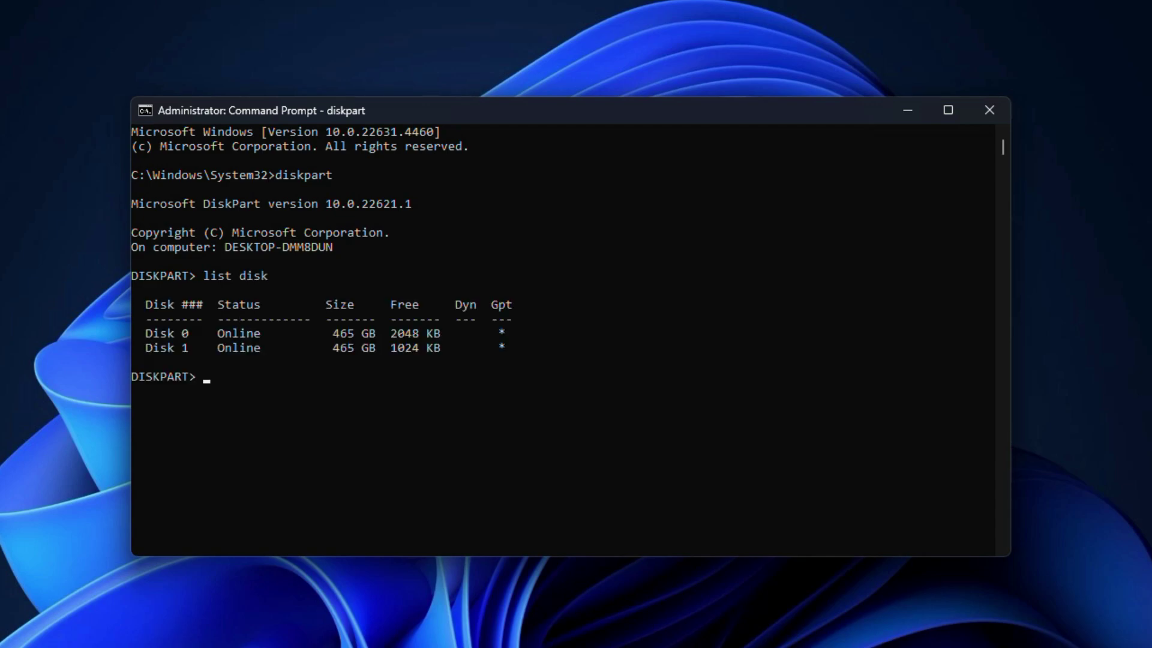
Select disk 0, list its volumes, and select volume 1, the 100 MB FAT32 system partition.
{"action": "left_click", "coordinate": [413, 12]}
{"action": "left_click", "coordinate": [233, 381]}
{"action": "type", "text": "select disk 0"}
{"action": "key", "text": "Return"}
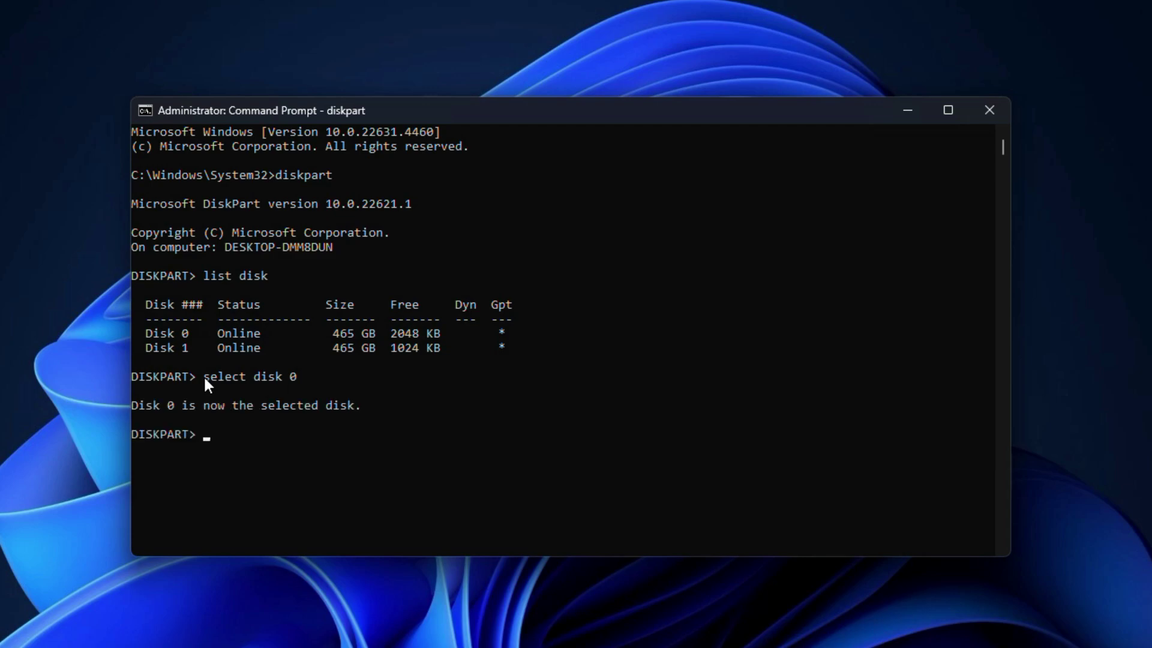
{"action": "type", "text": "list volume"}
{"action": "key", "text": "Return"}
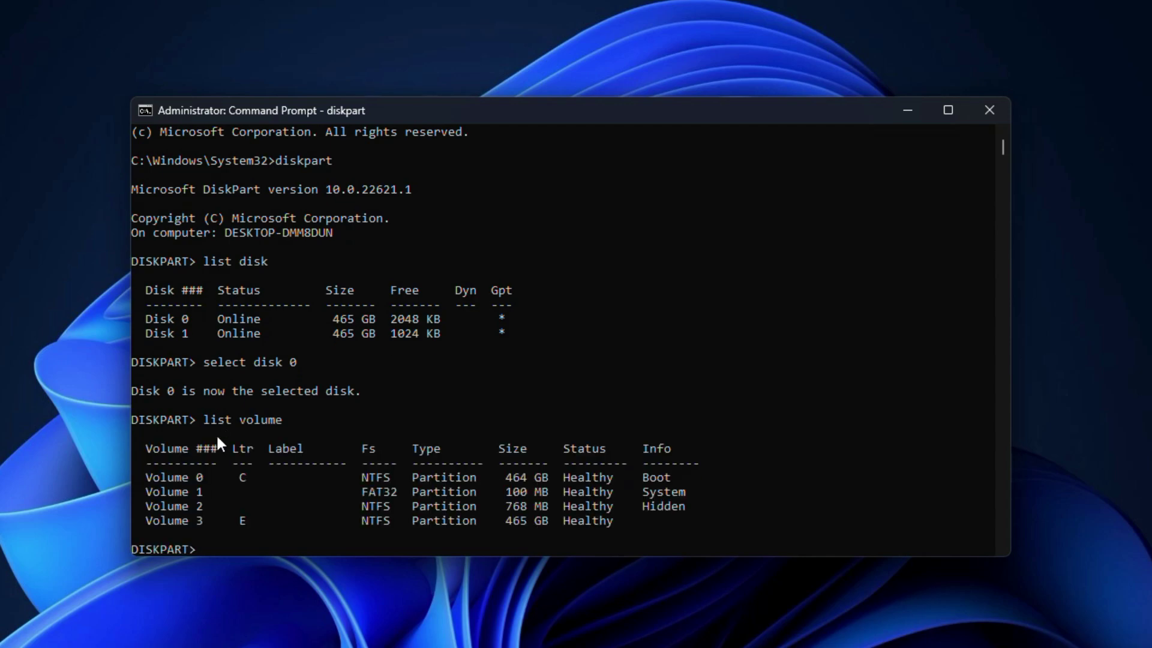
{"action": "scroll", "coordinate": [519, 411], "scroll_direction": "down", "scroll_amount": 1}
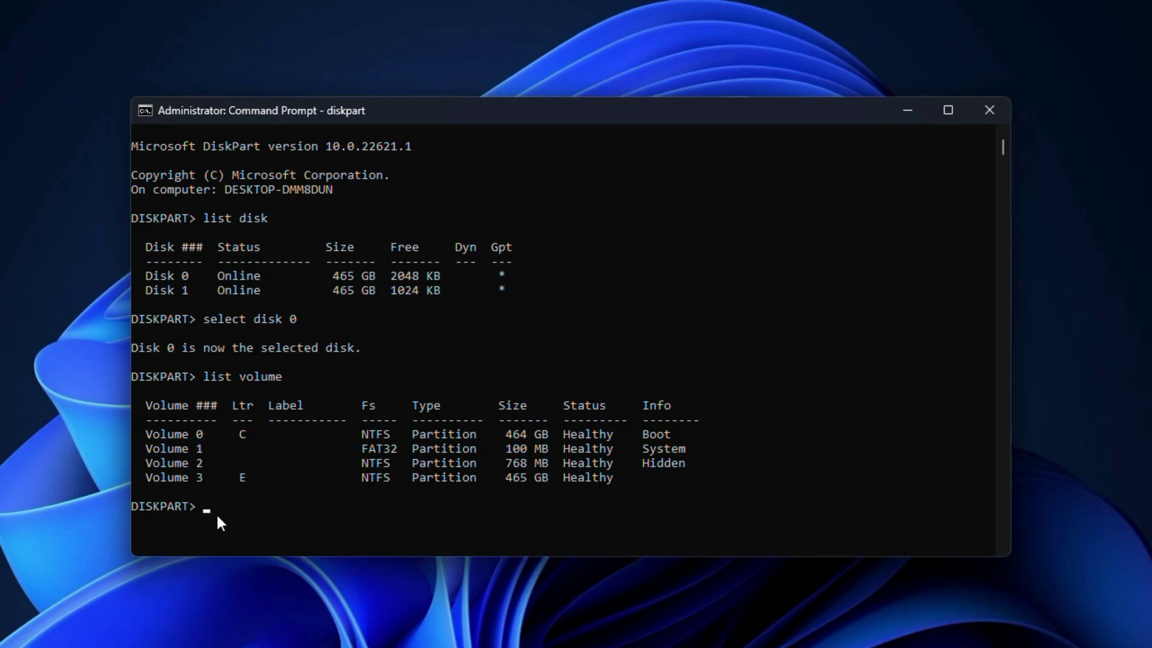
{"action": "type", "text": "ect volume 1"}
{"action": "key", "text": "Return"}
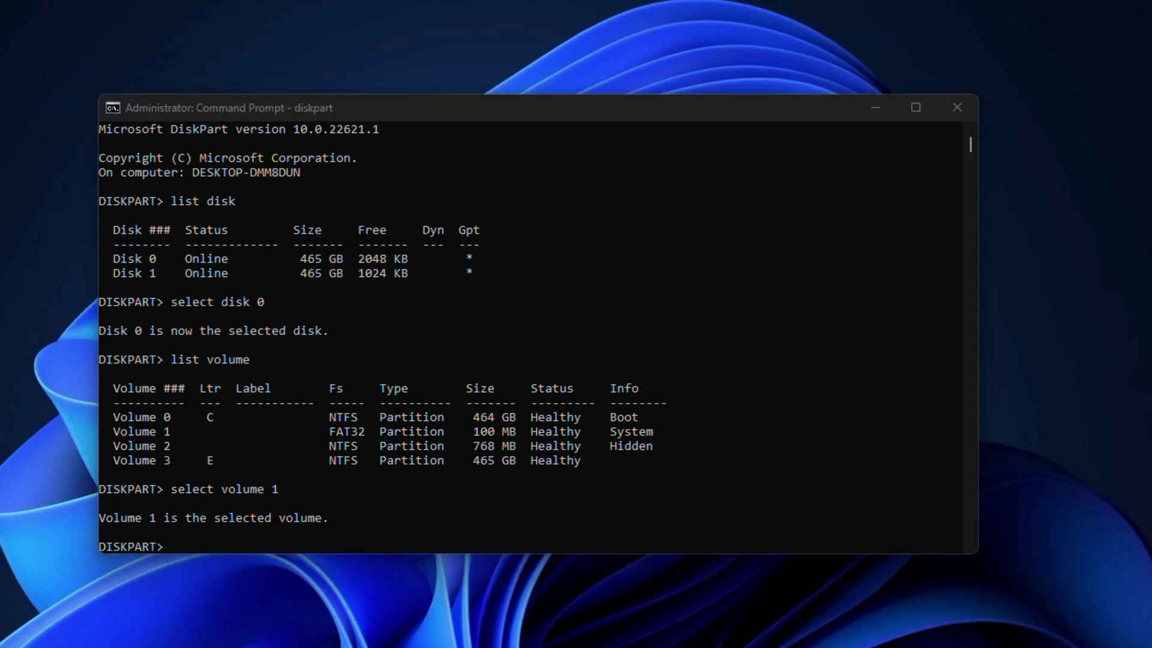
{"action": "key", "text": "super+x"}
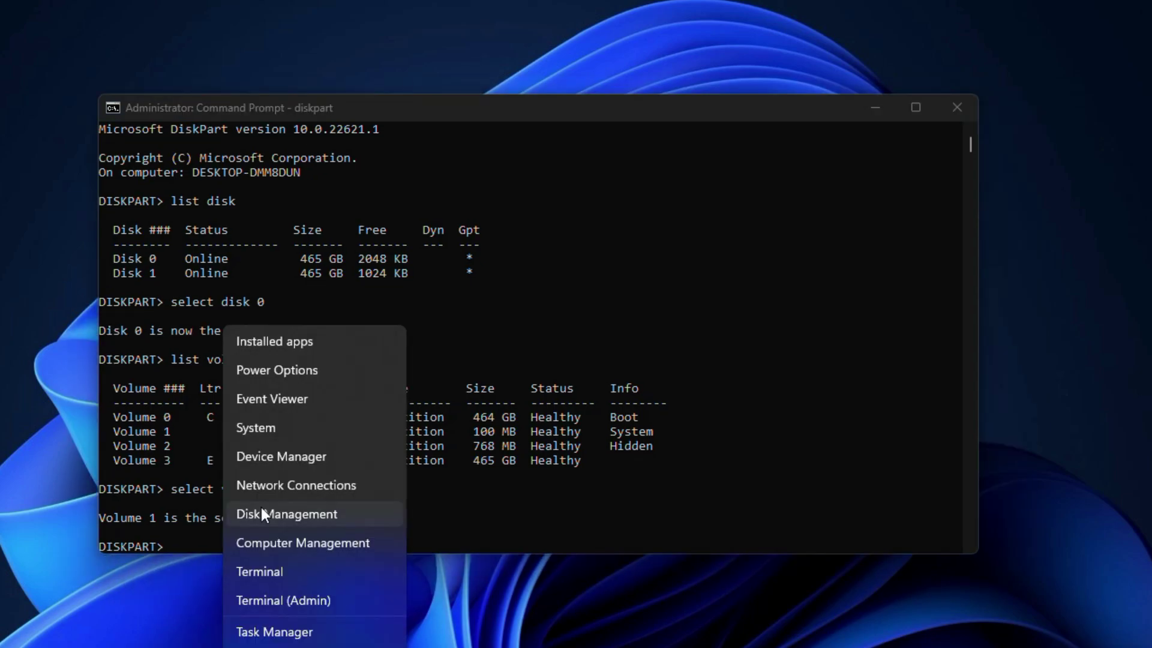
Assign drive letter X to the system volume with 'assign letter=x', checking Disk Management alongside.
{"action": "left_click", "coordinate": [262, 513]}
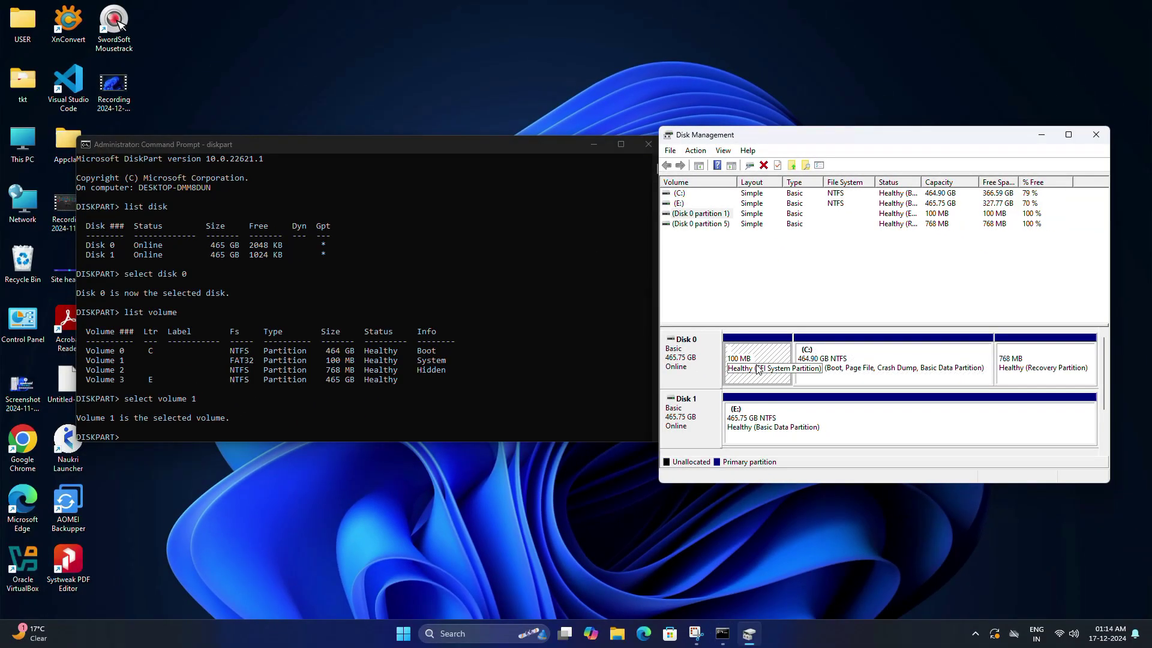
{"action": "left_click", "coordinate": [122, 439]}
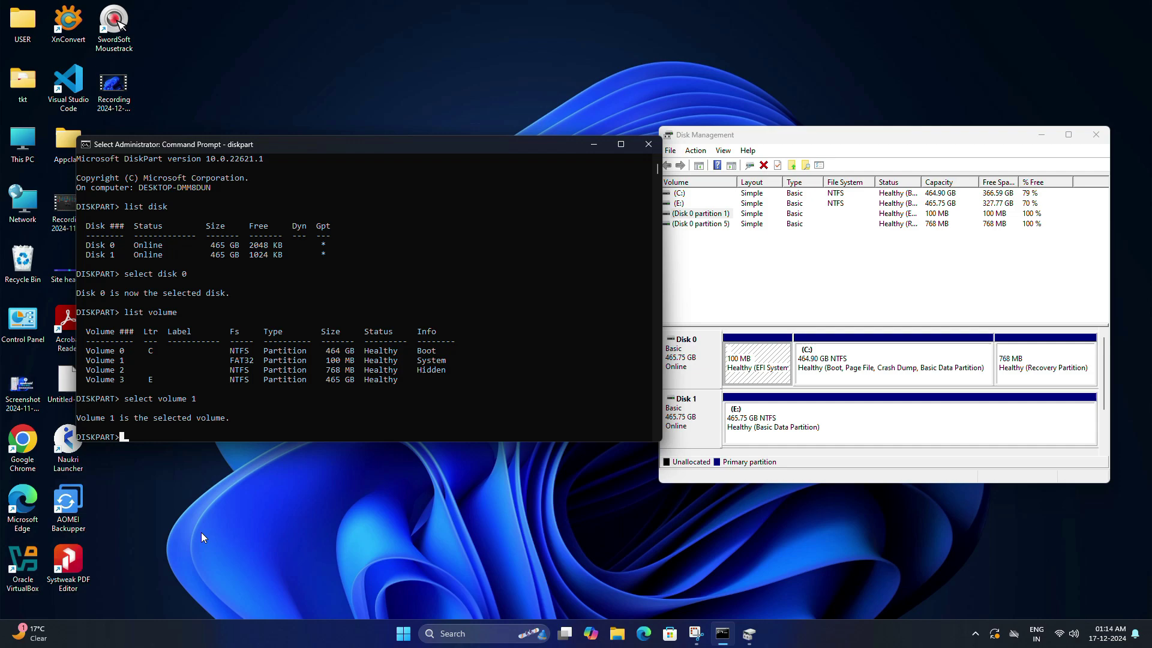
{"action": "type", "text": "assig"}
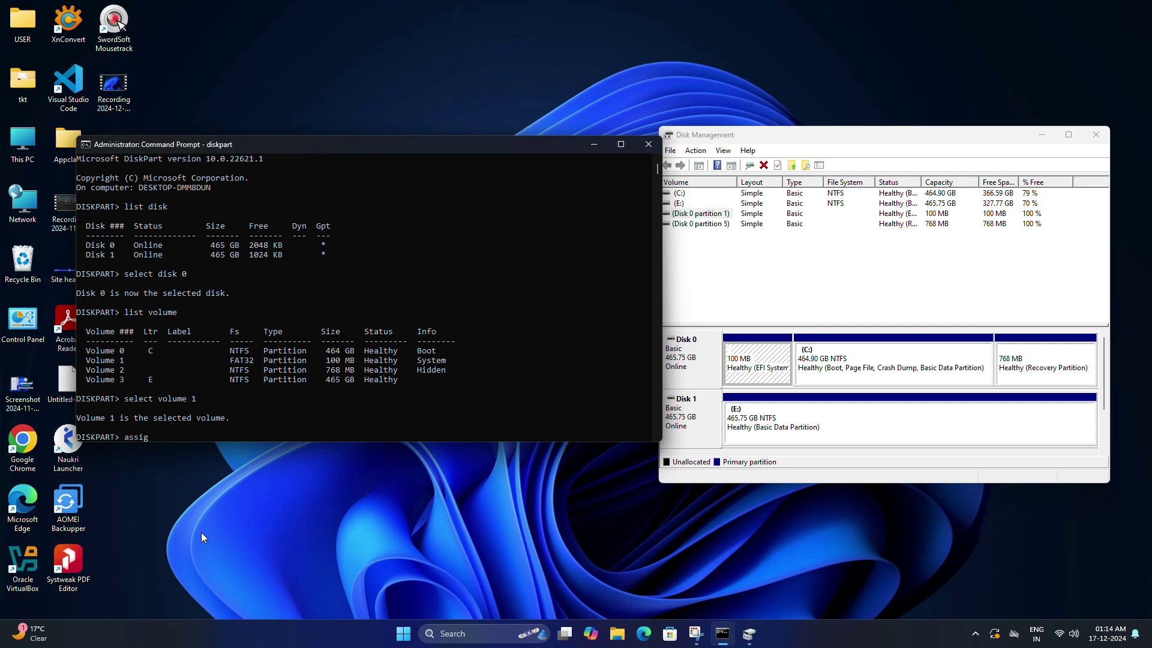
{"action": "type", "text": "n letter=x"}
{"action": "key", "text": "Return"}
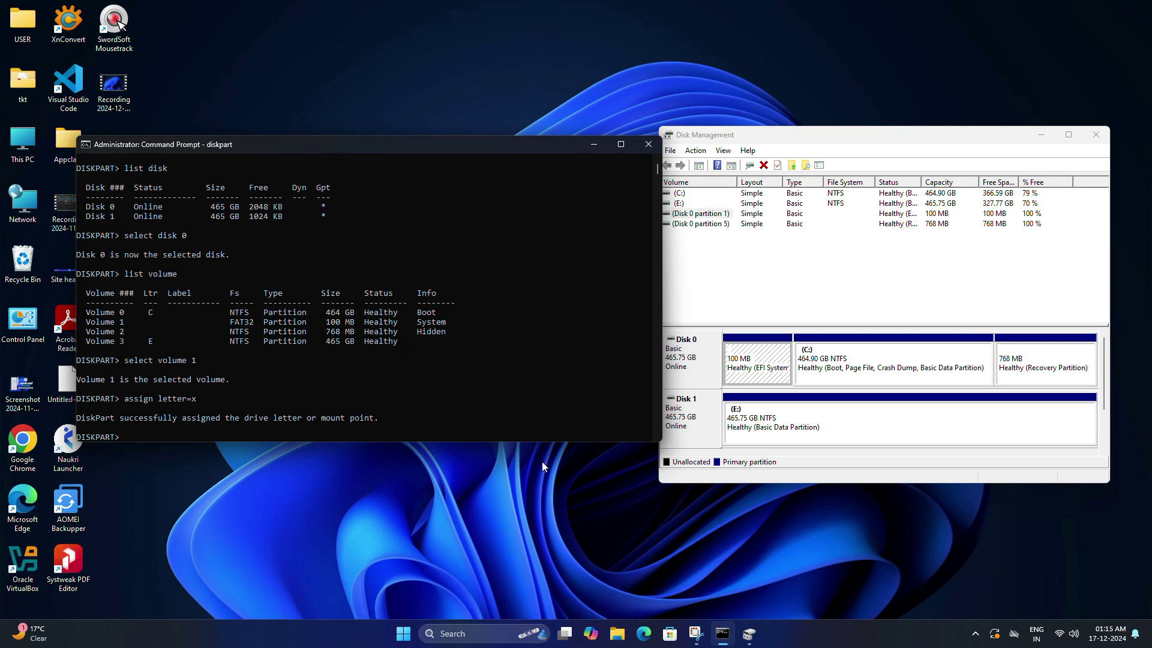
{"action": "left_click", "coordinate": [1098, 139]}
Exit DiskPart, switch to the X: drive and list its contents.
{"action": "left_click_drag", "start_coordinate": [480, 144], "coordinate": [643, 154]}
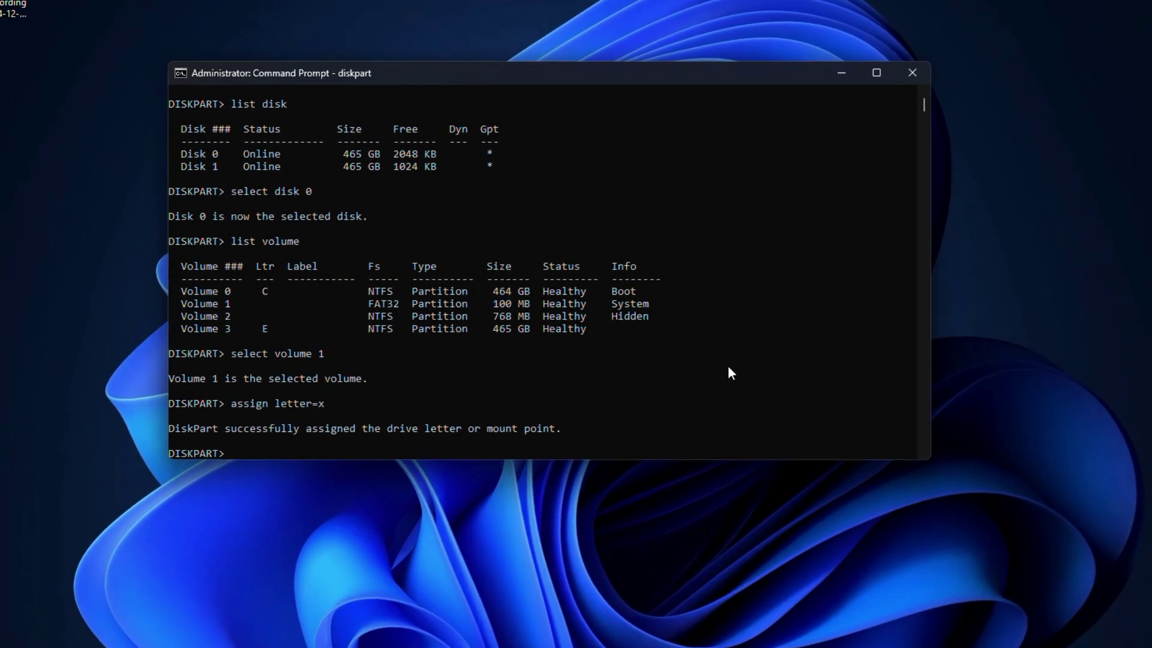
{"action": "type", "text": "exit"}
{"action": "key", "text": "Return"}
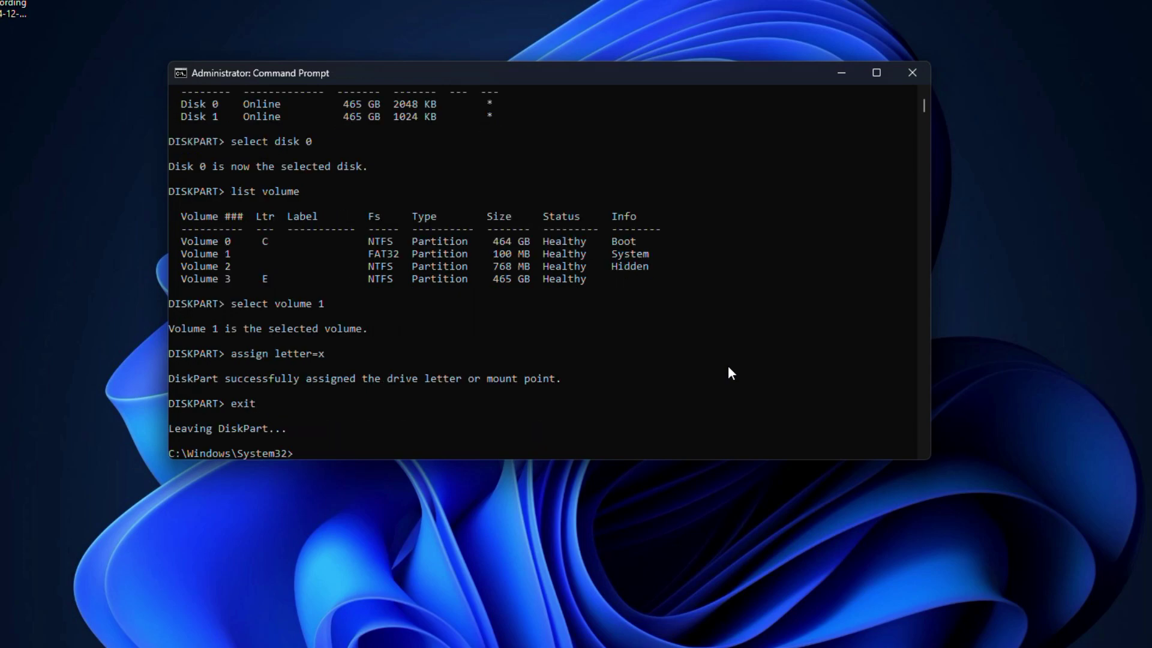
{"action": "type", "text": "x:"}
{"action": "key", "text": "Return"}
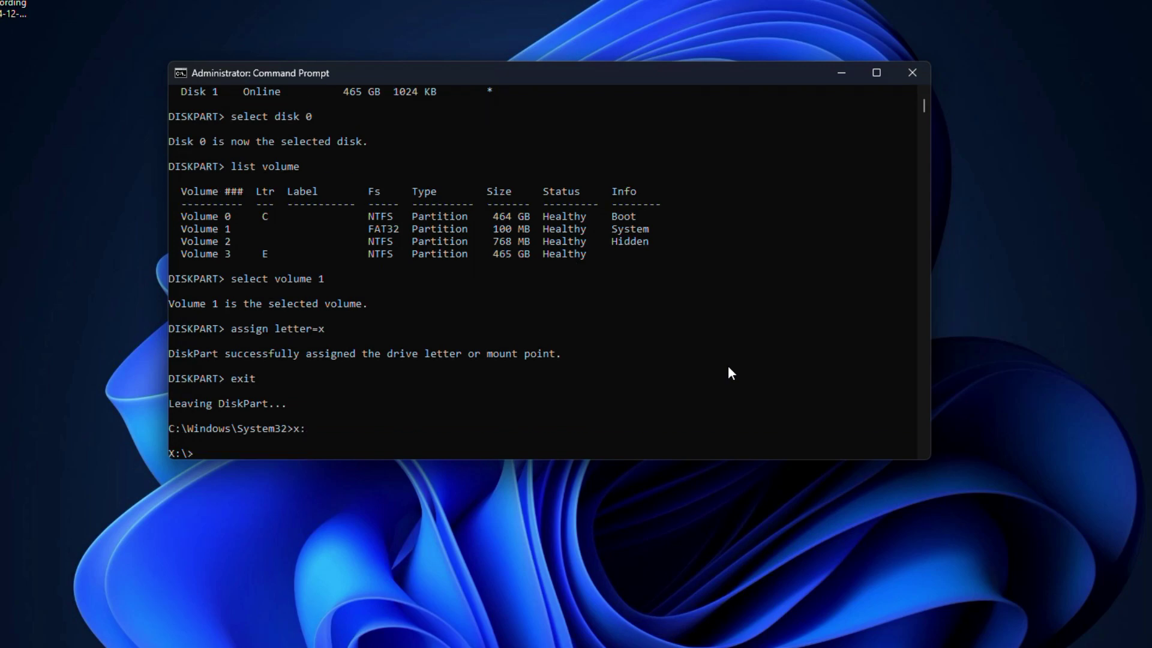
{"action": "type", "text": "dir"}
{"action": "key", "text": "Return"}
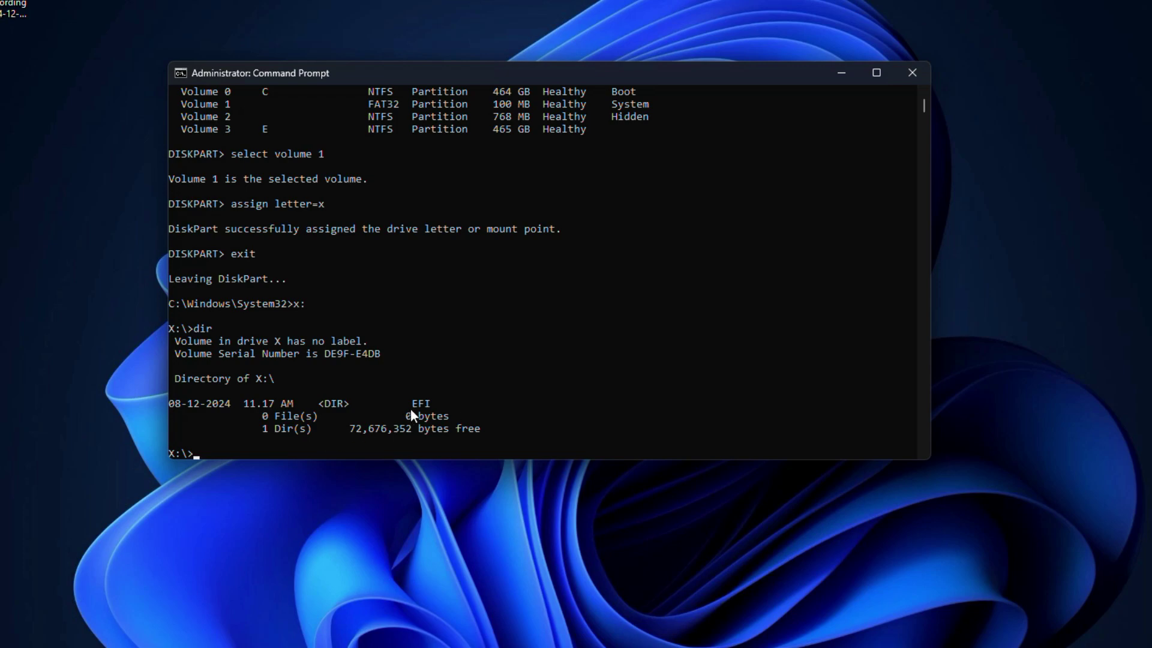
Enter X:\EFI and list it, showing the Microsoft, Boot and kali folders.
{"action": "type", "text": "cd efi"}
{"action": "key", "text": "Return"}
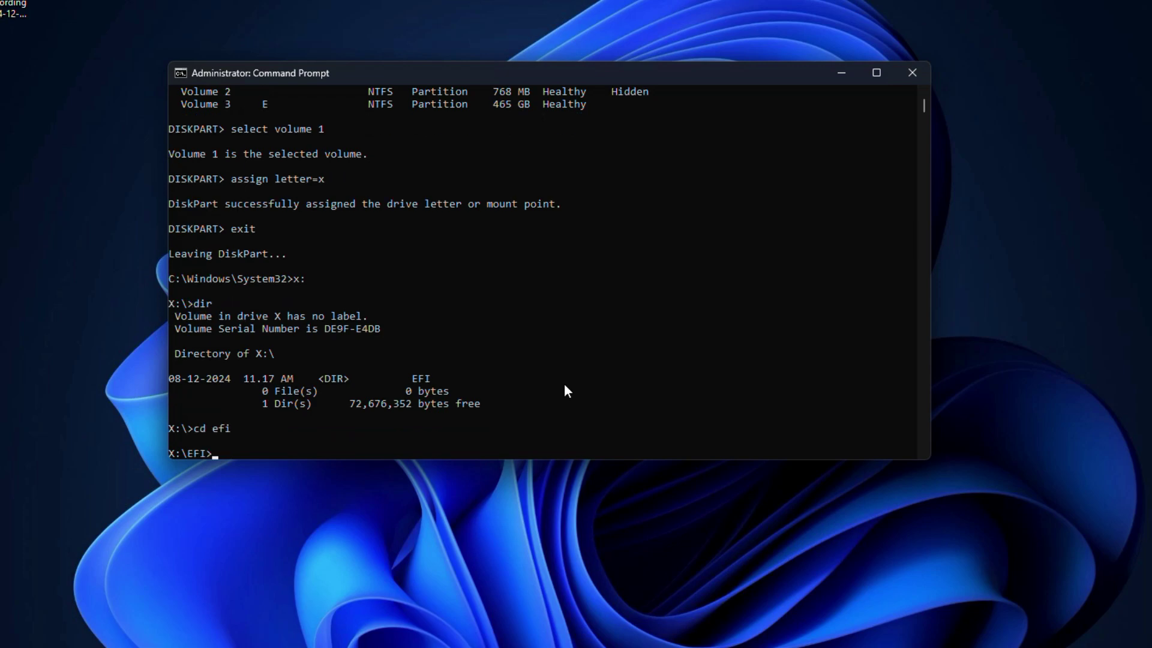
{"action": "left_click_drag", "start_coordinate": [546, 458], "coordinate": [544, 523]}
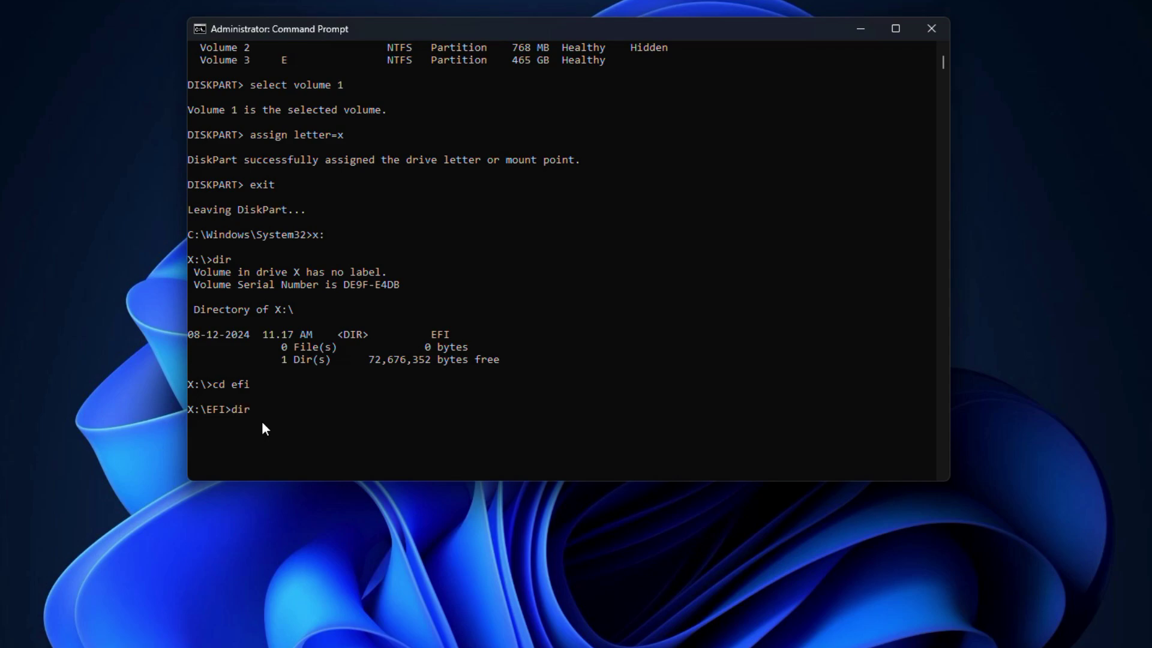
{"action": "type", "text": "dir"}
{"action": "key", "text": "Return"}
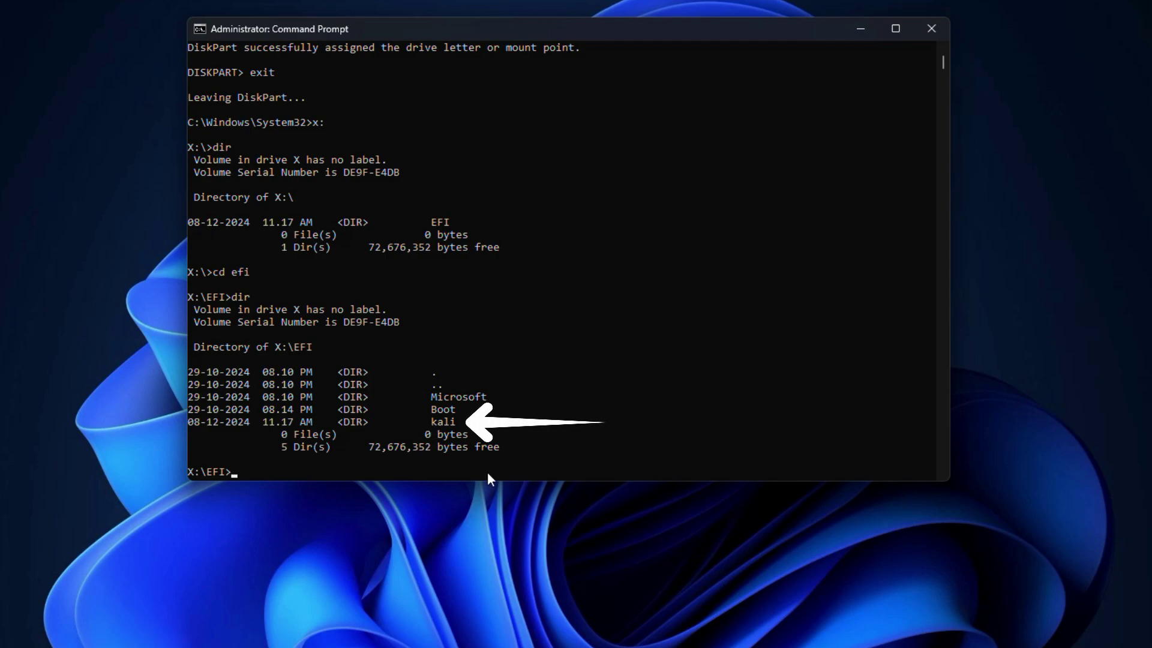
Delete the kali folder from X:\EFI with 'rmdir /s kali', confirming with y.
{"action": "left_click_drag", "start_coordinate": [500, 483], "coordinate": [500, 547]}
{"action": "type", "text": "rmdir /d ksli"}
{"action": "key", "text": "Return"}
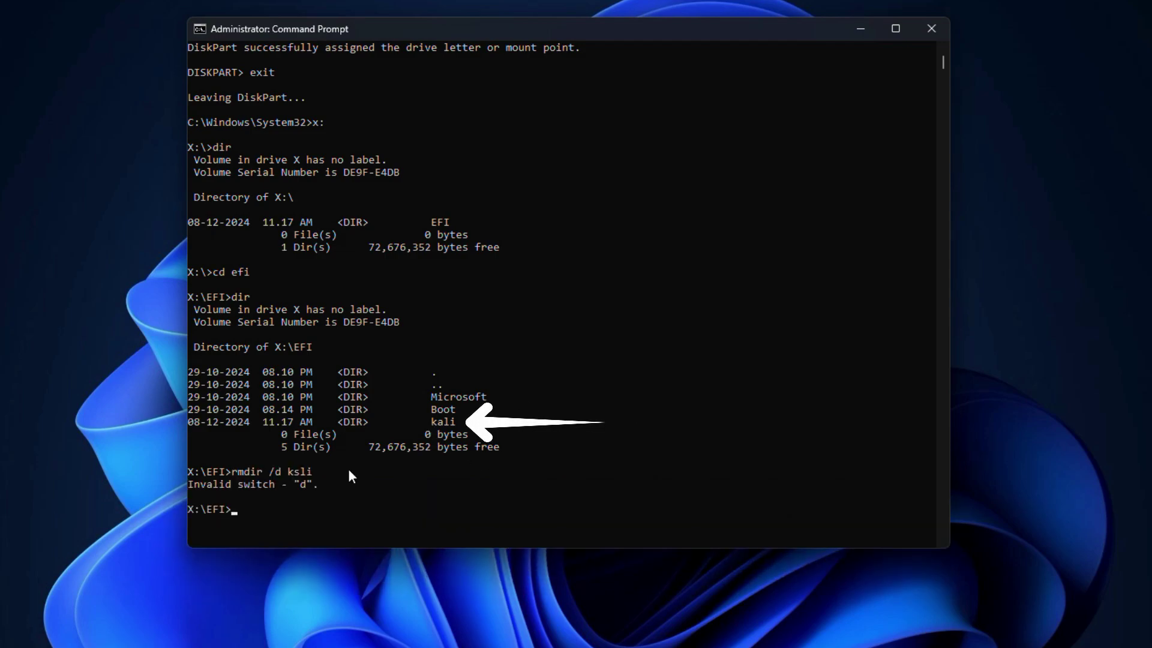
{"action": "type", "text": "rm"}
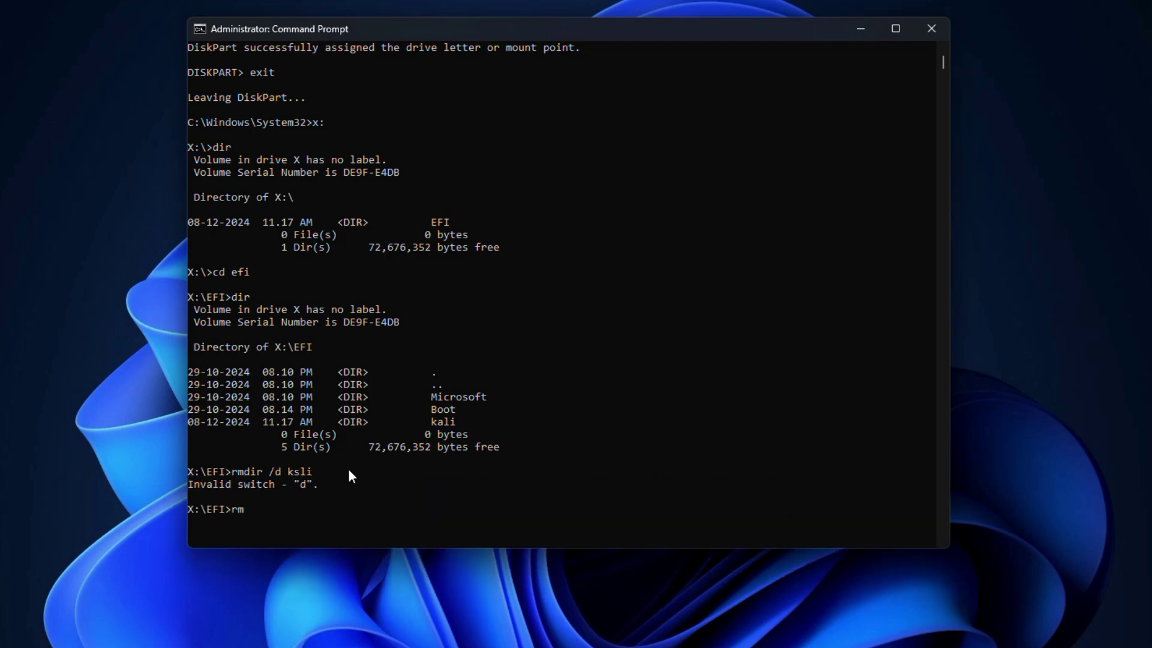
{"action": "type", "text": "dir /s kali"}
{"action": "key", "text": "Return"}
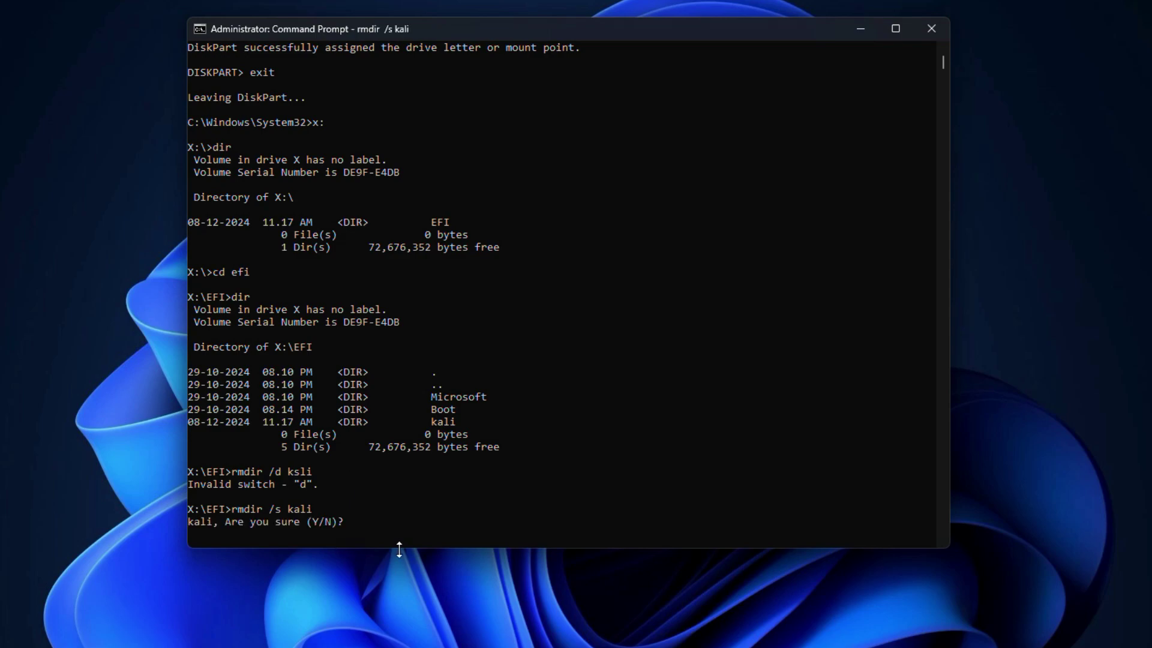
{"action": "left_click_drag", "start_coordinate": [399, 549], "coordinate": [396, 564]}
{"action": "type", "text": "y"}
{"action": "key", "text": "Return"}
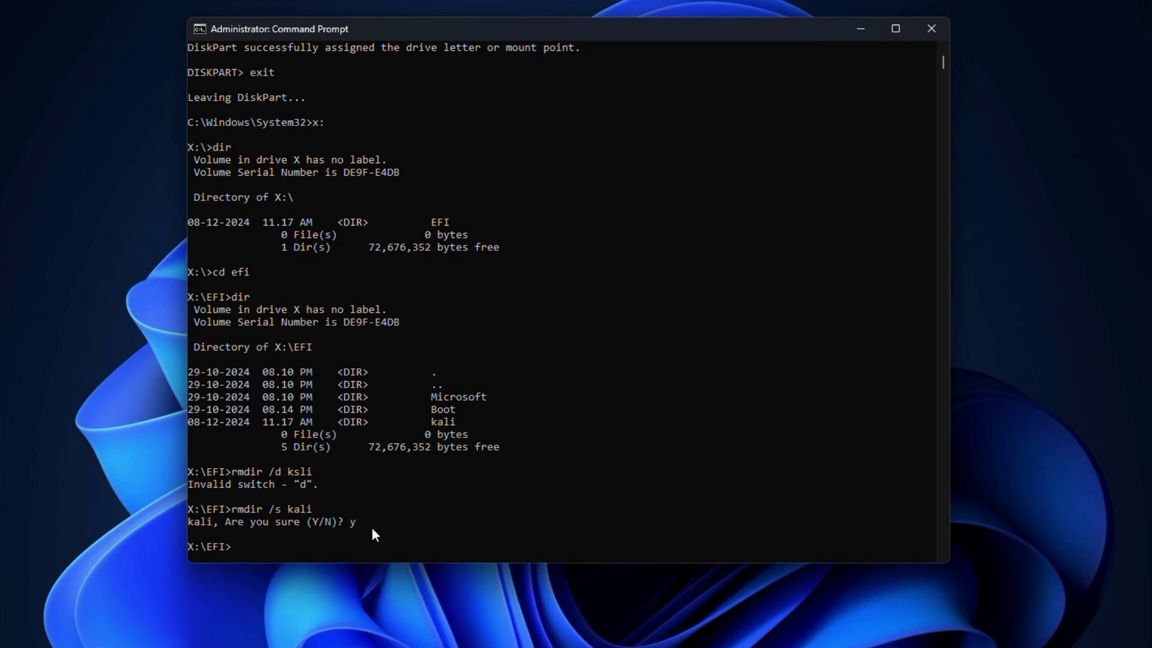
{"action": "type", "text": "exit"}
Close Command Prompt, verify the final partitions in Disk Management and This PC, then close both.
{"action": "key", "text": "Return"}
{"action": "right_click", "coordinate": [430, 634]}
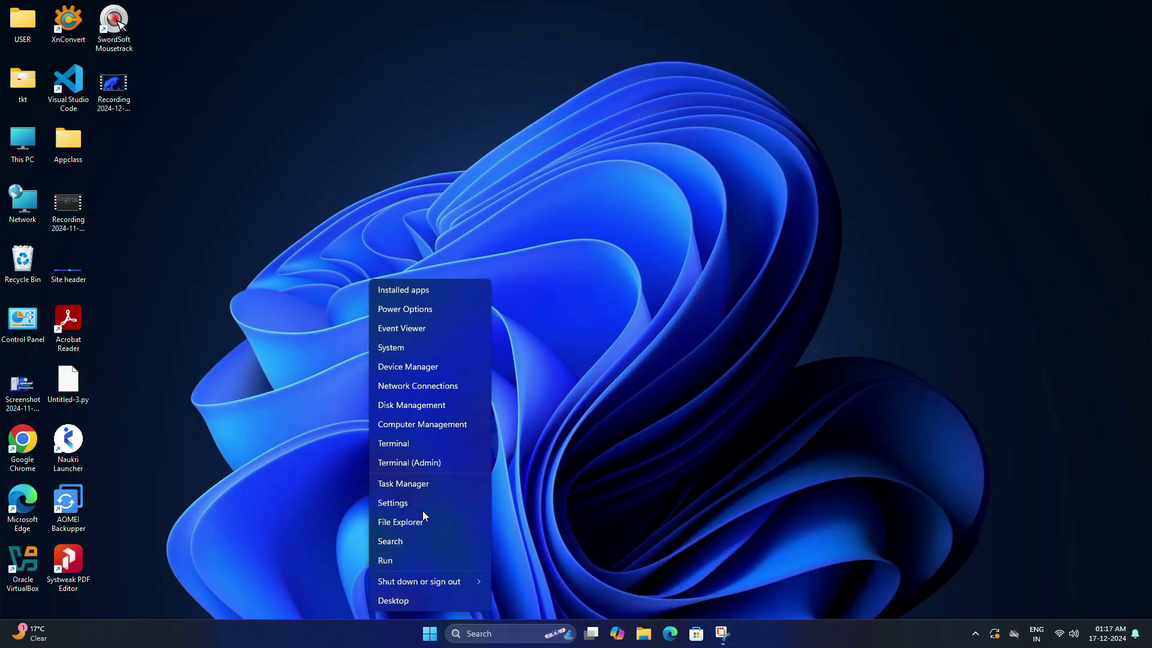
{"action": "left_click", "coordinate": [397, 405]}
{"action": "left_click_drag", "start_coordinate": [345, 74], "coordinate": [563, 109]}
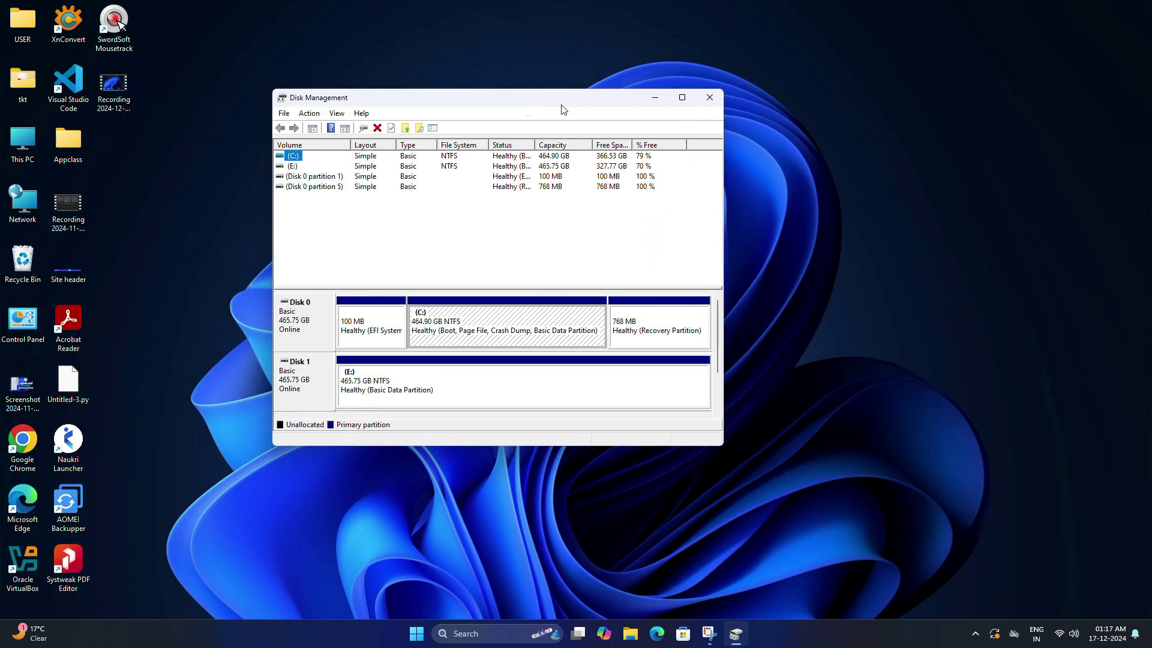
{"action": "left_click", "coordinate": [36, 172]}
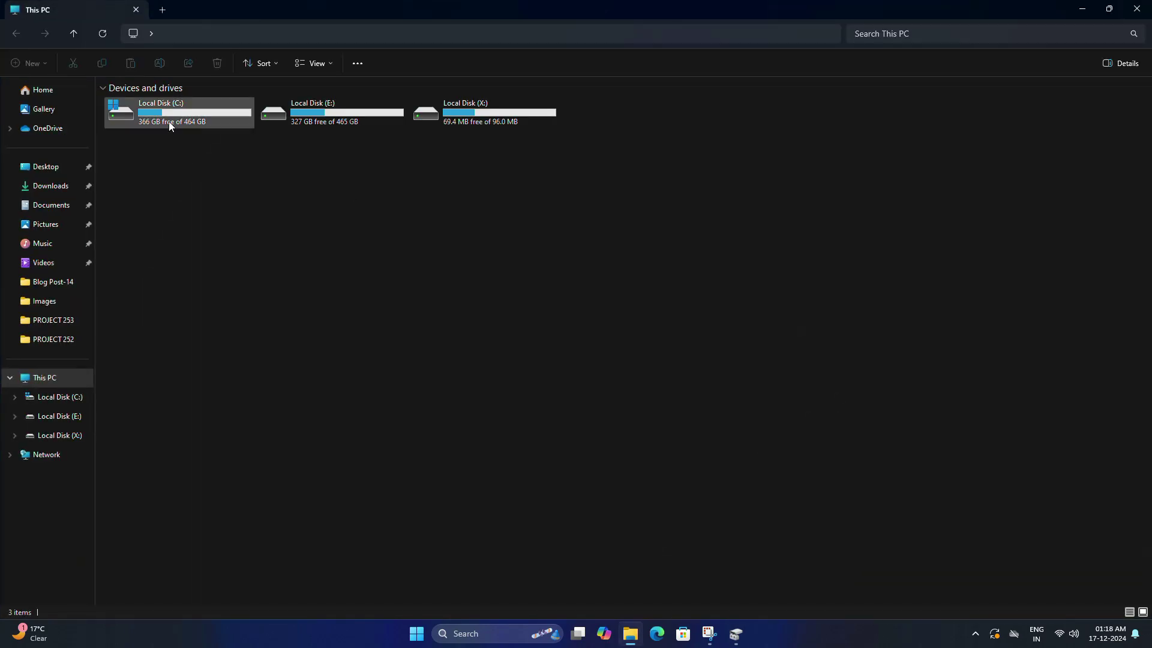
{"action": "left_click", "coordinate": [1137, 9]}
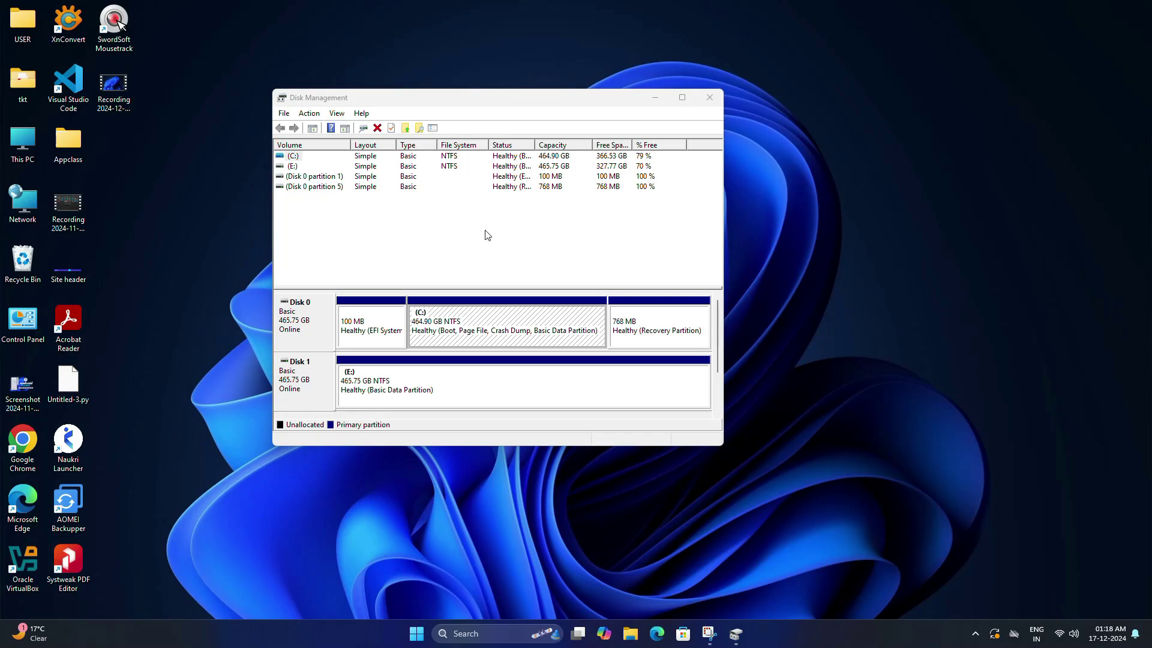
{"action": "left_click", "coordinate": [713, 98]}
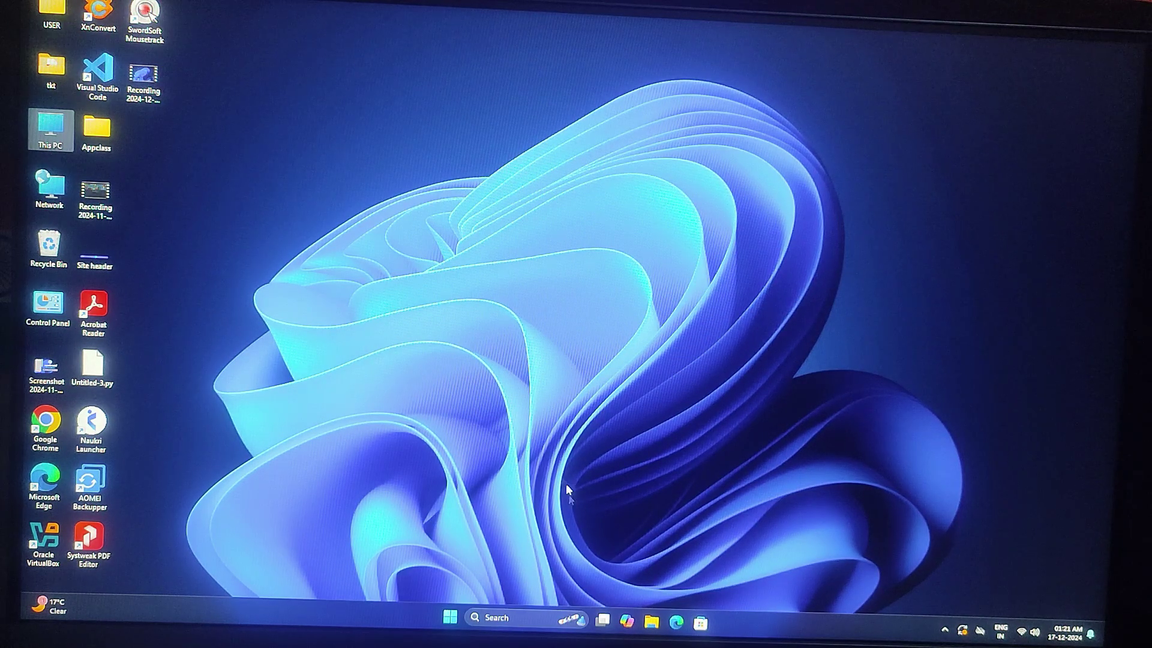
Restart the PC from the Start menu's power options.
{"action": "left_click", "coordinate": [450, 617]}
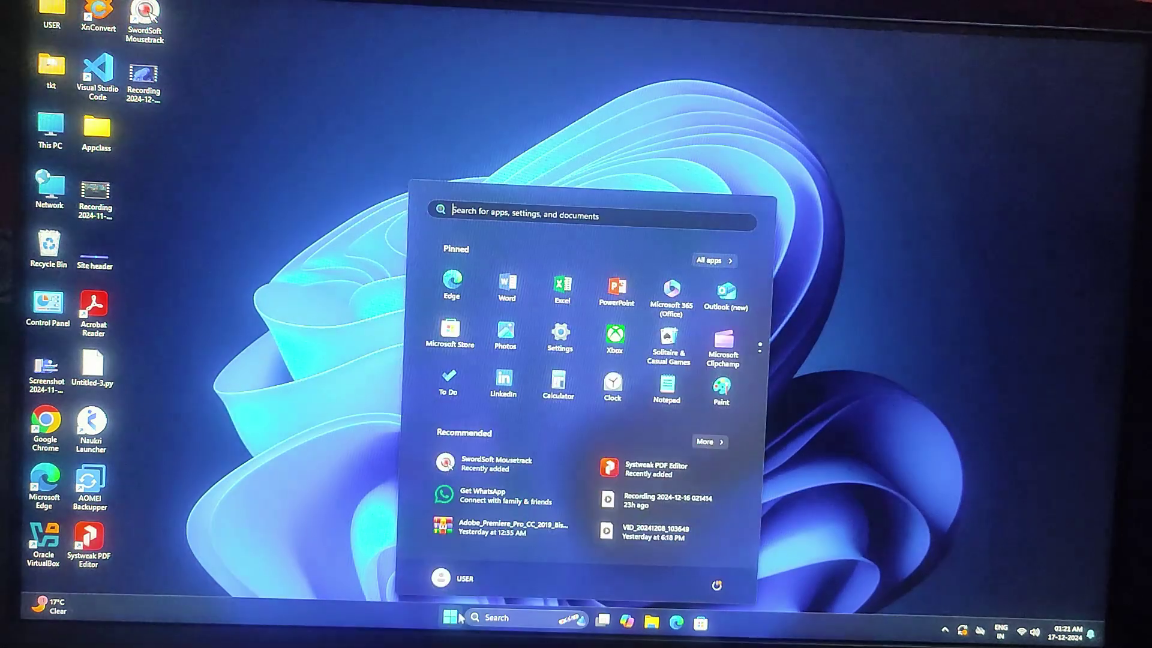
{"action": "left_click", "coordinate": [717, 585]}
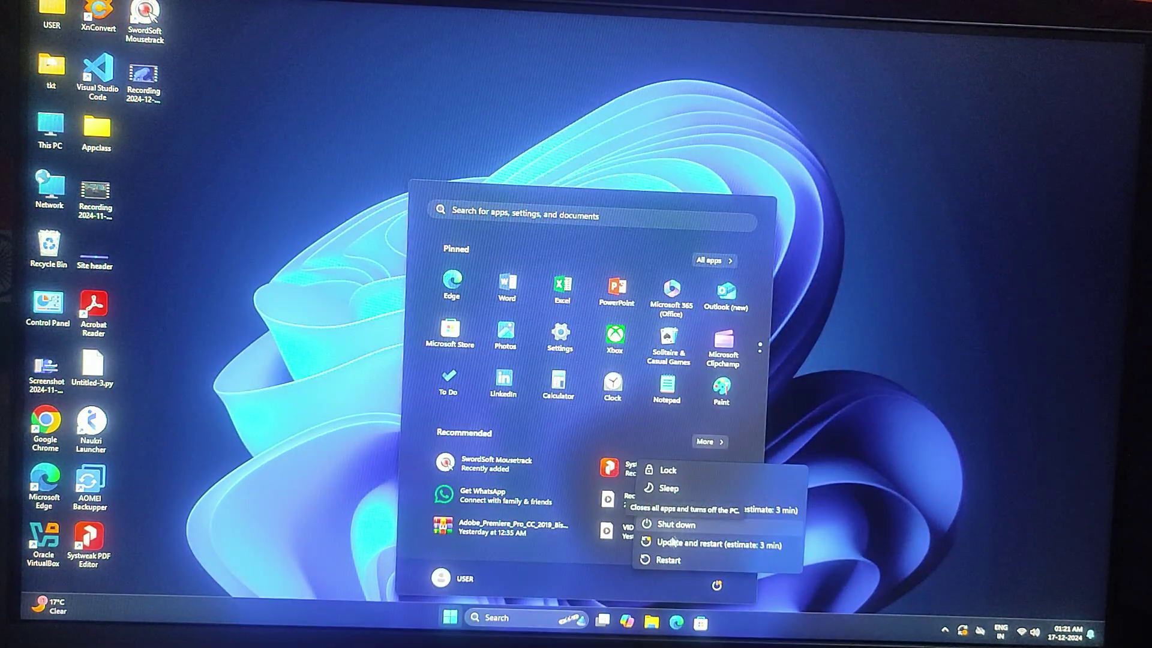
{"action": "left_click", "coordinate": [664, 560]}
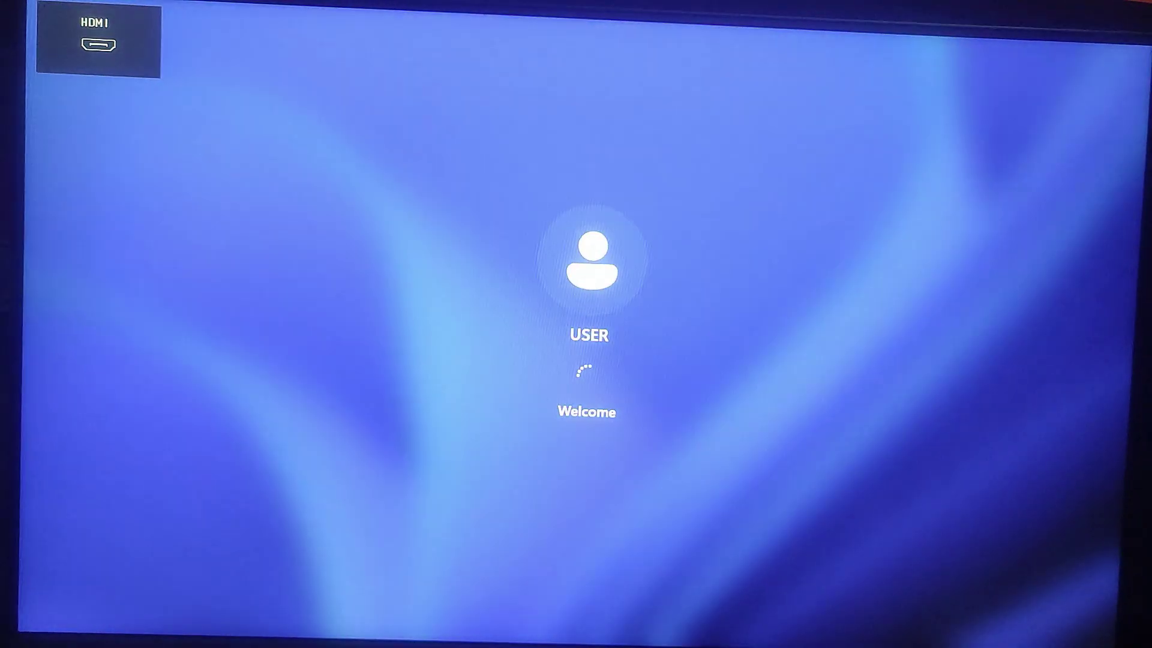